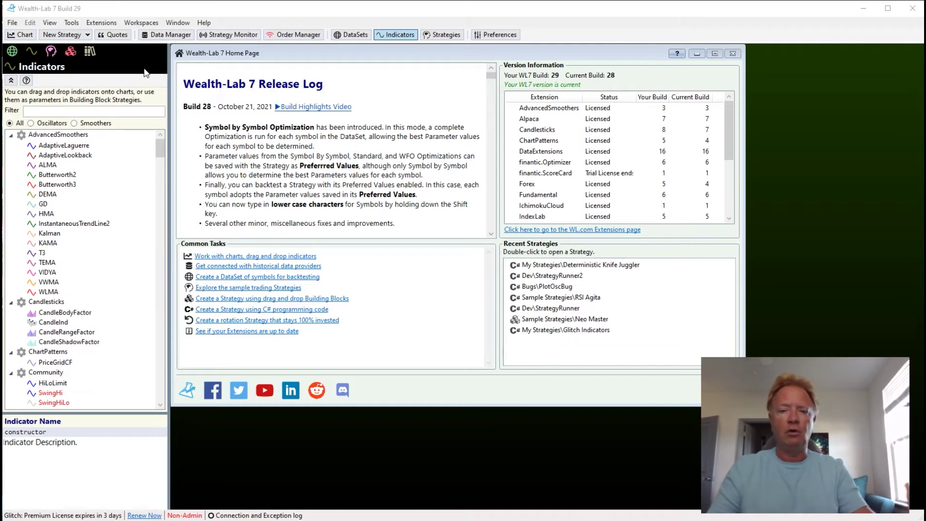
Show the description of the Convert member of the HeikinAshi class in the C# Coding QuickRef
{"action": "left_click", "coordinate": [89, 51]}
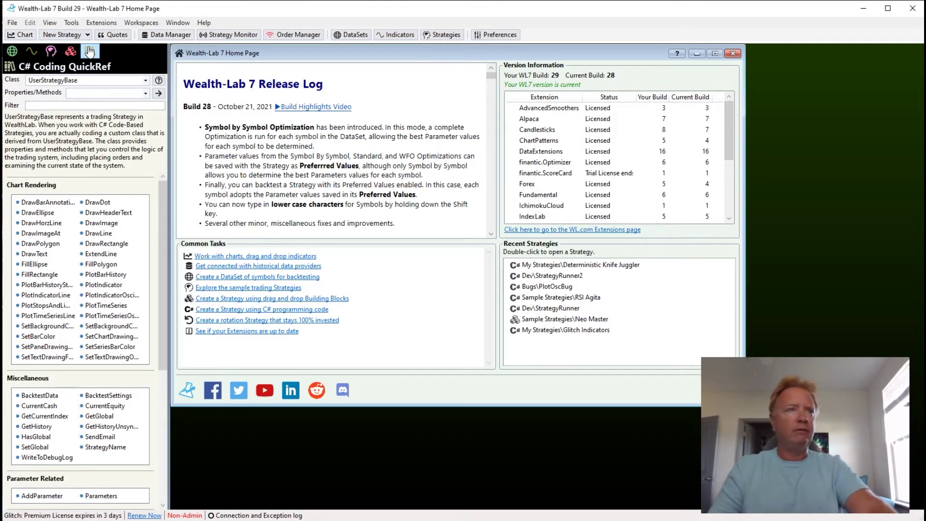
{"action": "left_click", "coordinate": [110, 80]}
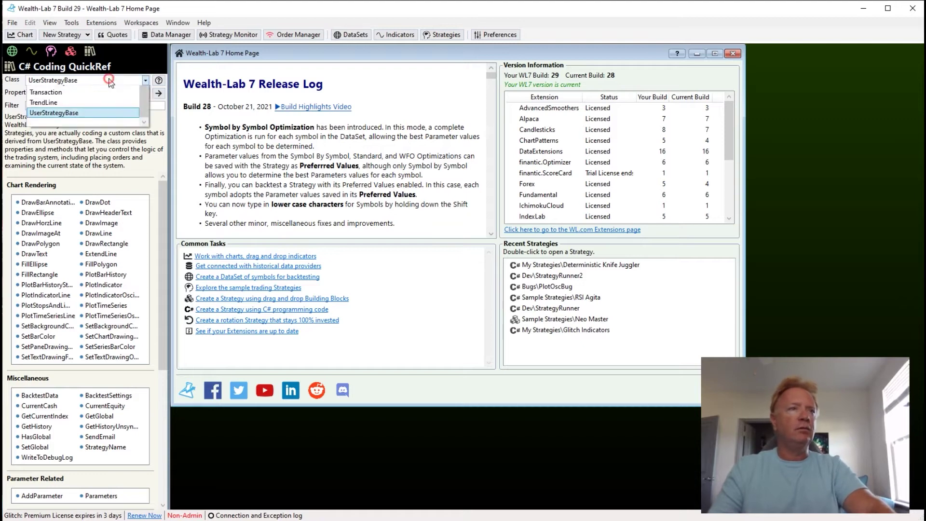
{"action": "left_click_drag", "start_coordinate": [142, 230], "coordinate": [139, 176]}
{"action": "left_click", "coordinate": [43, 144]}
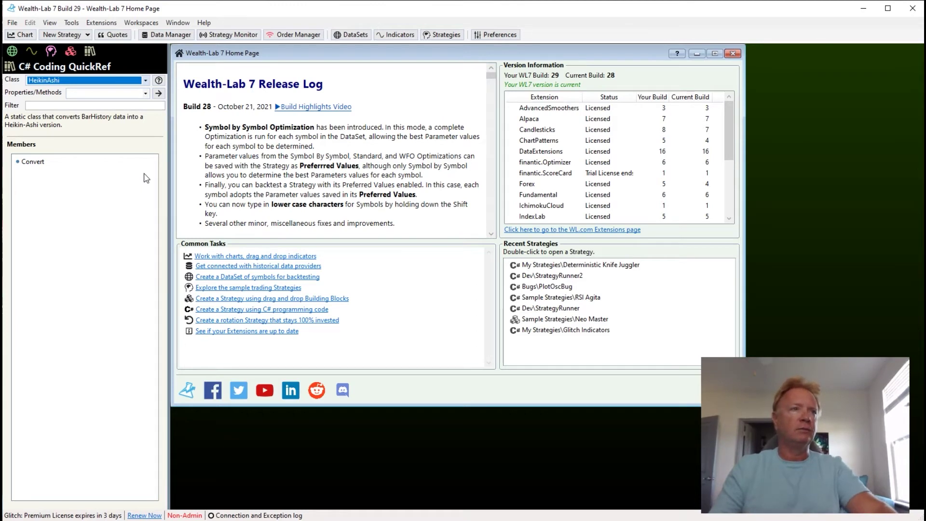
{"action": "left_click", "coordinate": [32, 162]}
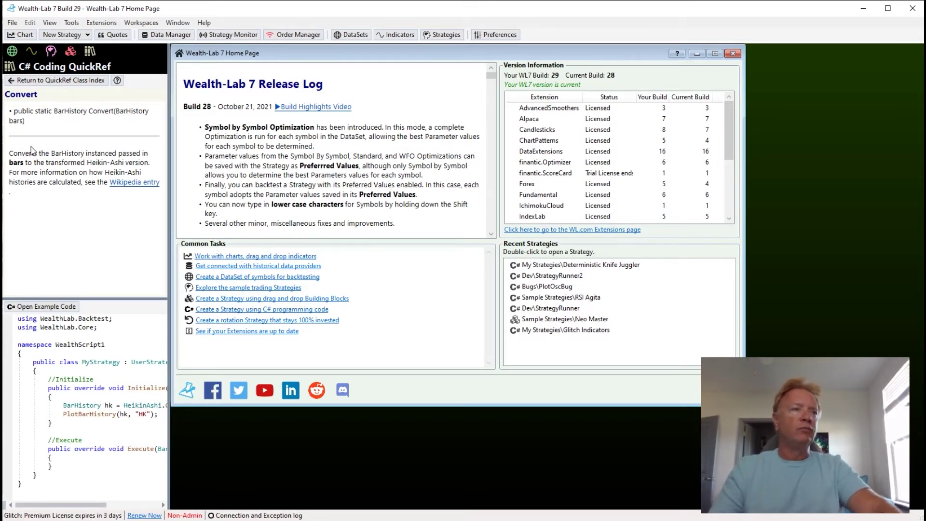
Consult the Wikipedia entry linked from the Convert description and return to Wealth-Lab
{"action": "left_click", "coordinate": [128, 187]}
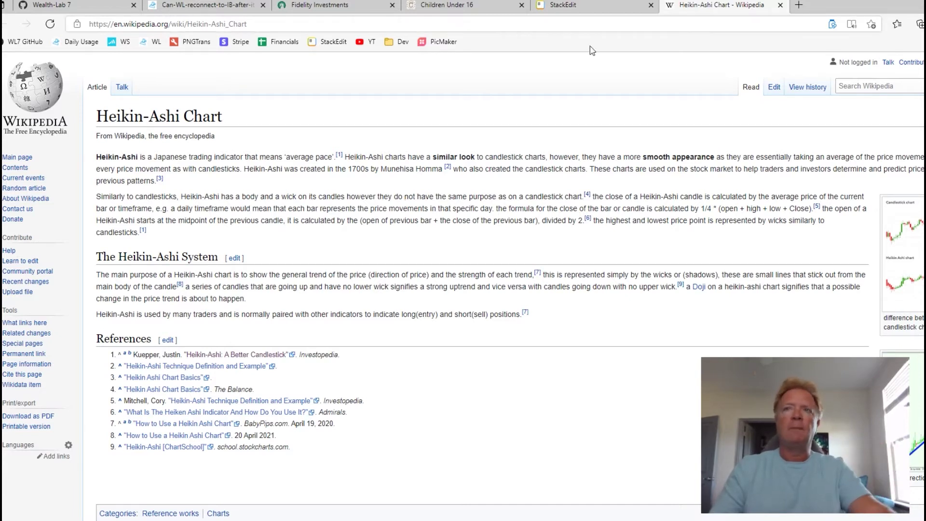
{"action": "key", "text": "alt+Tab"}
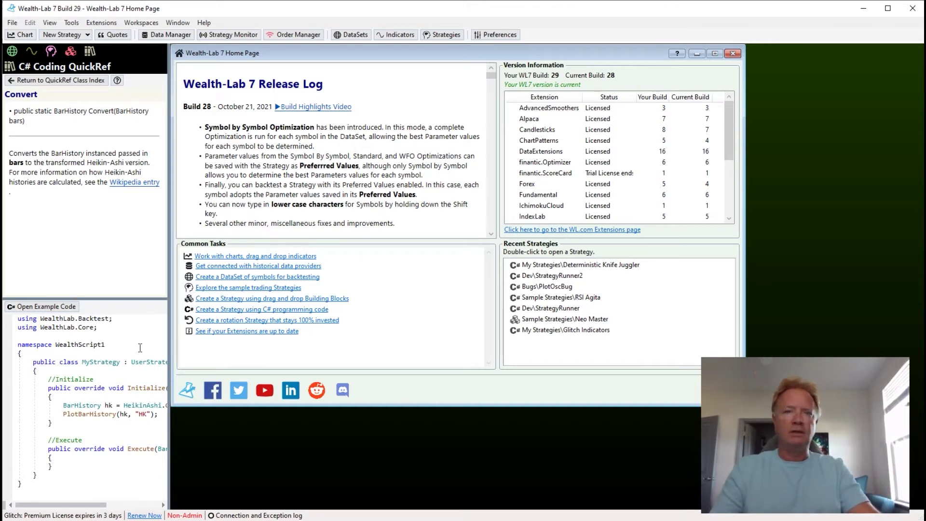
Open the Convert example code as a C# coded strategy, review its code and go back to its chart
{"action": "left_click", "coordinate": [47, 310]}
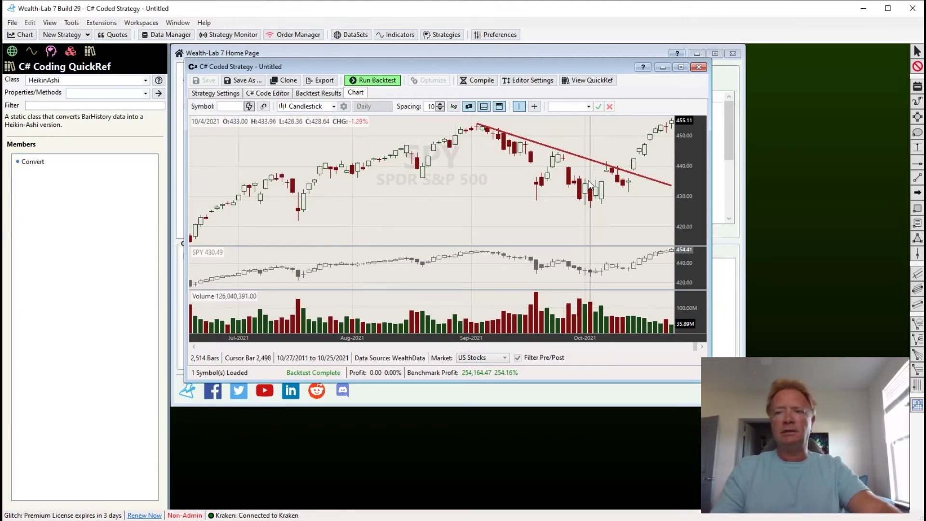
{"action": "left_click", "coordinate": [277, 93]}
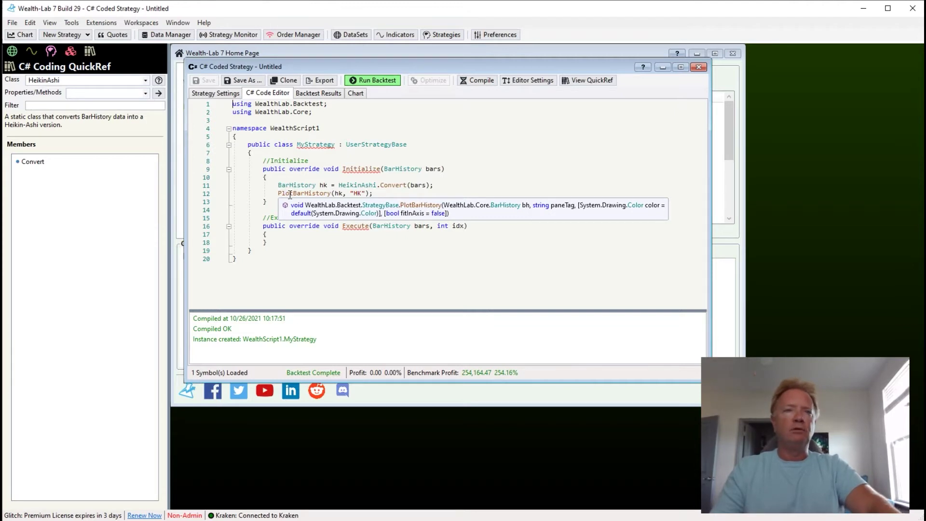
{"action": "left_click", "coordinate": [355, 93]}
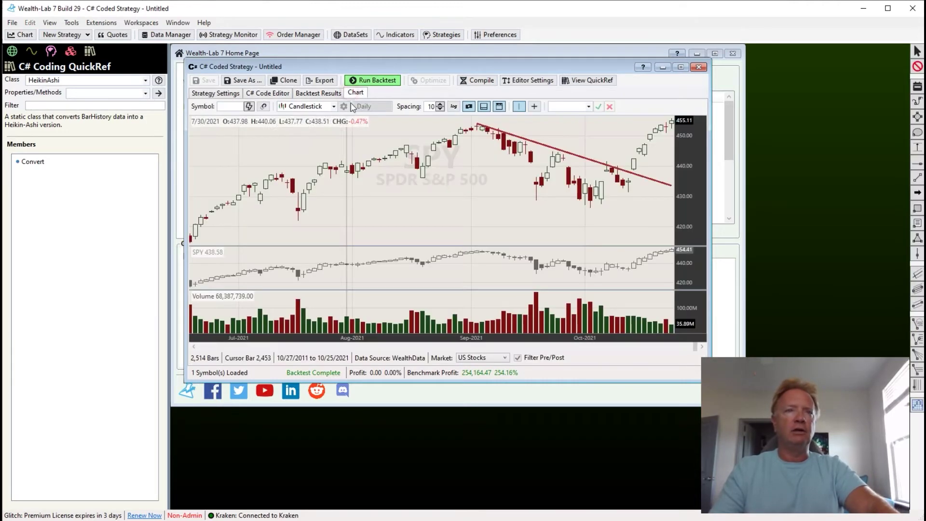
Chart the strategy for the symbol AA and switch it to BA
{"action": "left_click", "coordinate": [230, 106]}
{"action": "type", "text": "AA"}
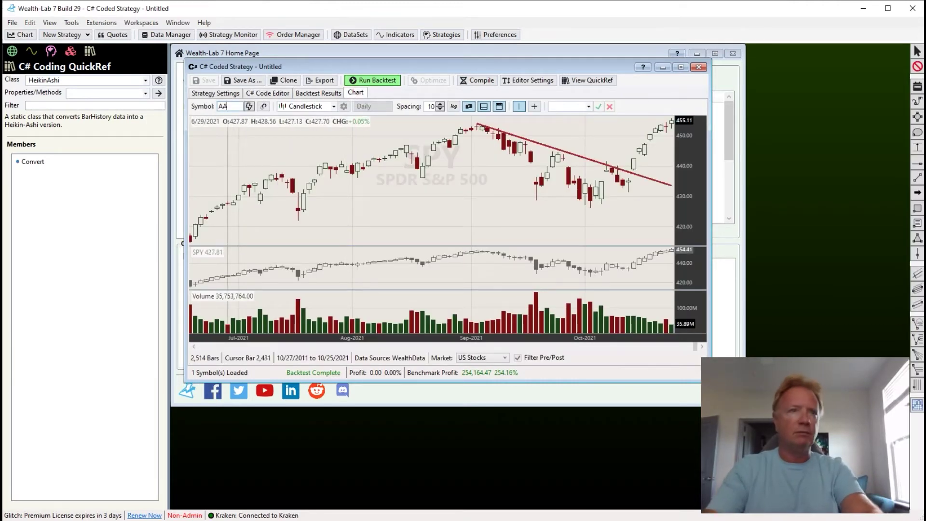
{"action": "key", "text": "Return"}
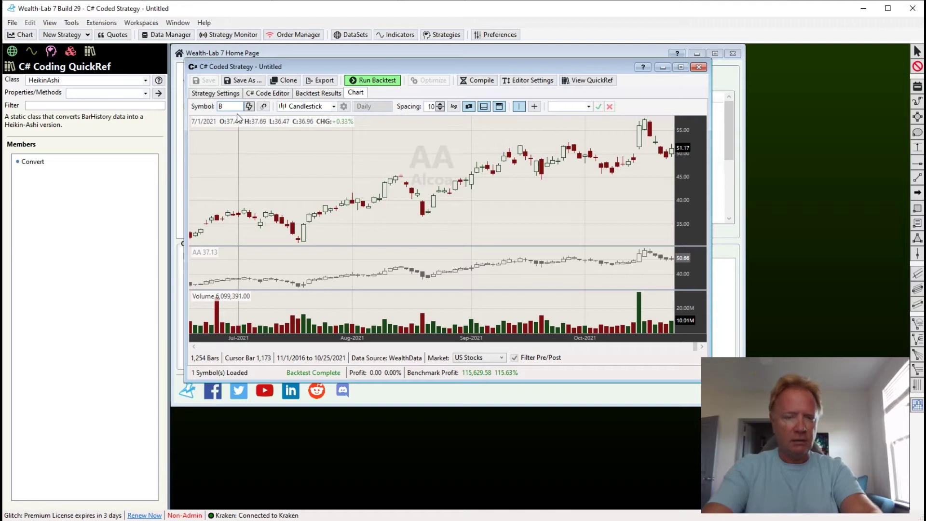
{"action": "type", "text": "BA"}
{"action": "key", "text": "Return"}
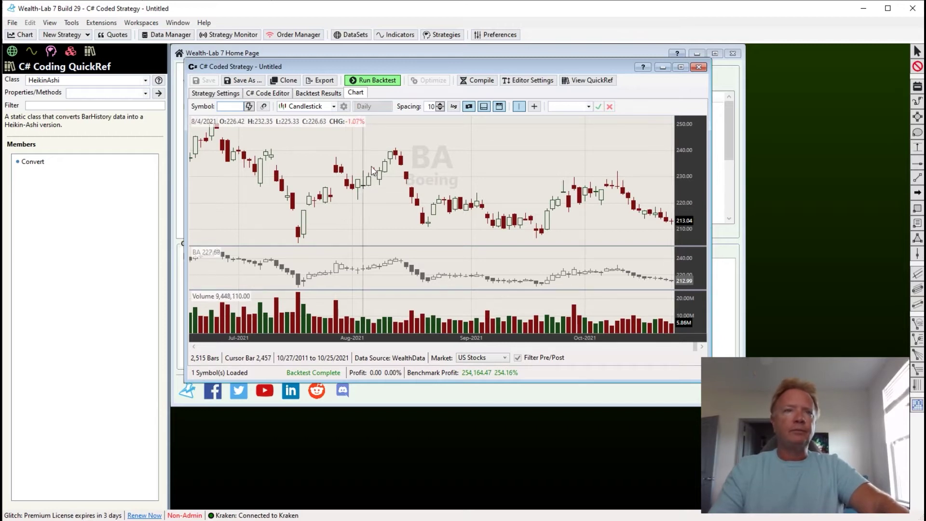
Try the Heikin Ashi style on the BA price chart and restore the Candlestick style
{"action": "left_click", "coordinate": [320, 106]}
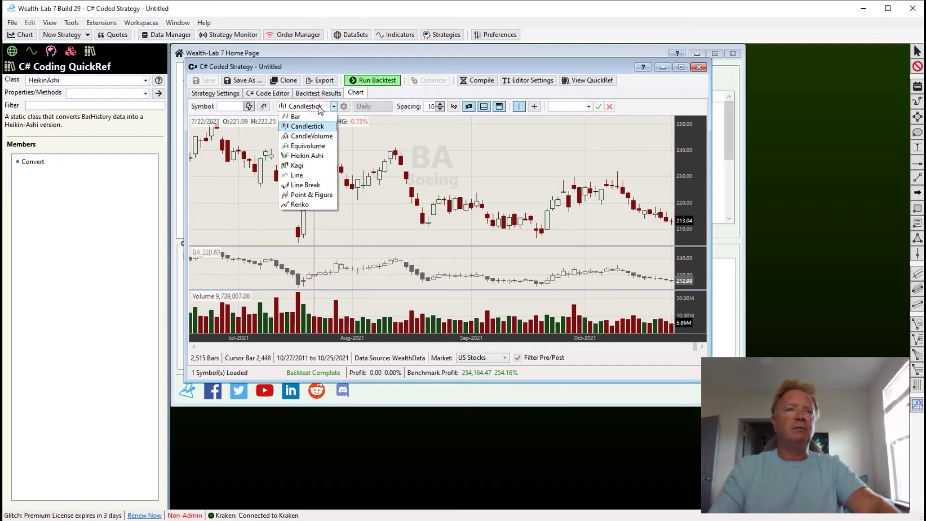
{"action": "left_click", "coordinate": [312, 156]}
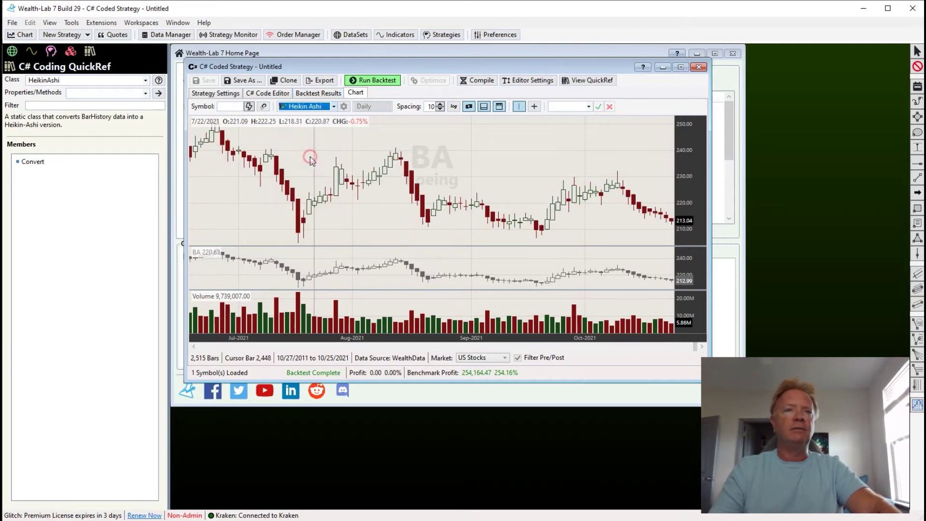
{"action": "left_click", "coordinate": [320, 106]}
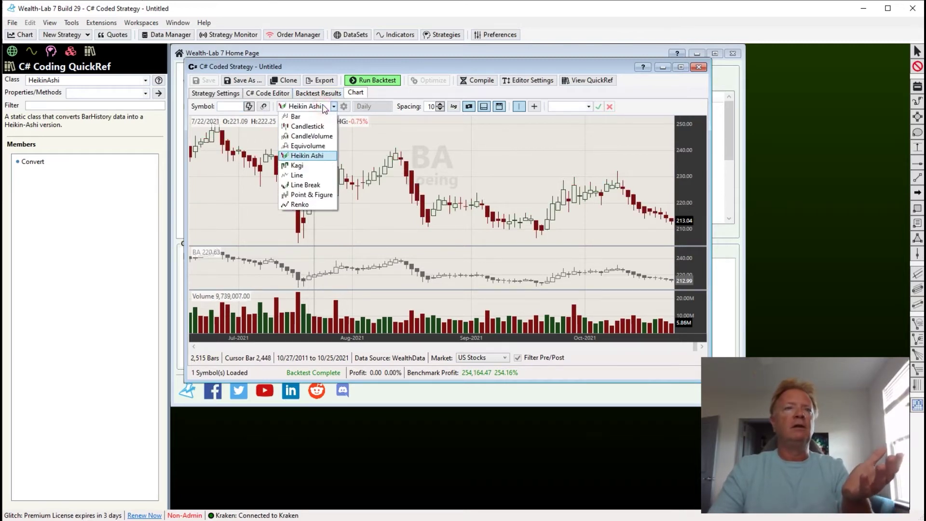
{"action": "left_click", "coordinate": [313, 129]}
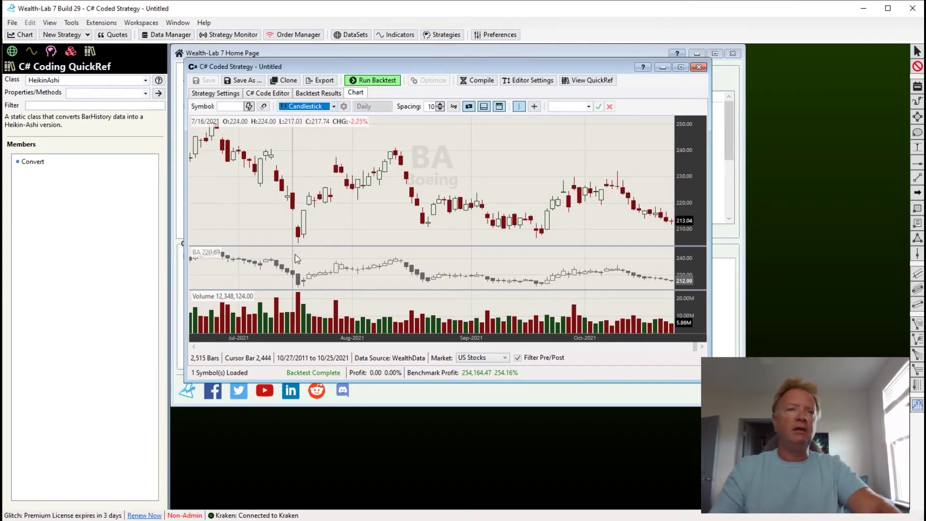
Show the strategy's C# code and shift its window slightly over the home page
{"action": "left_click", "coordinate": [280, 93]}
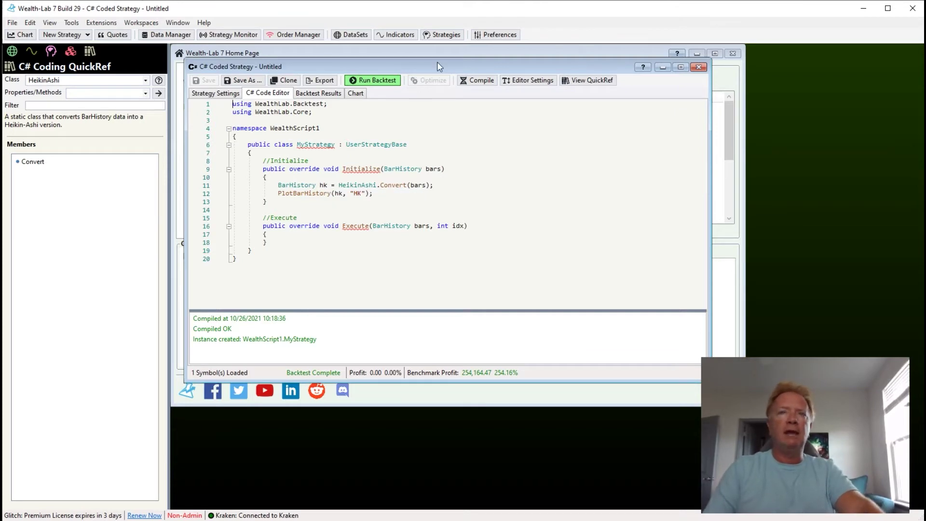
{"action": "left_click_drag", "start_coordinate": [437, 62], "coordinate": [462, 80]}
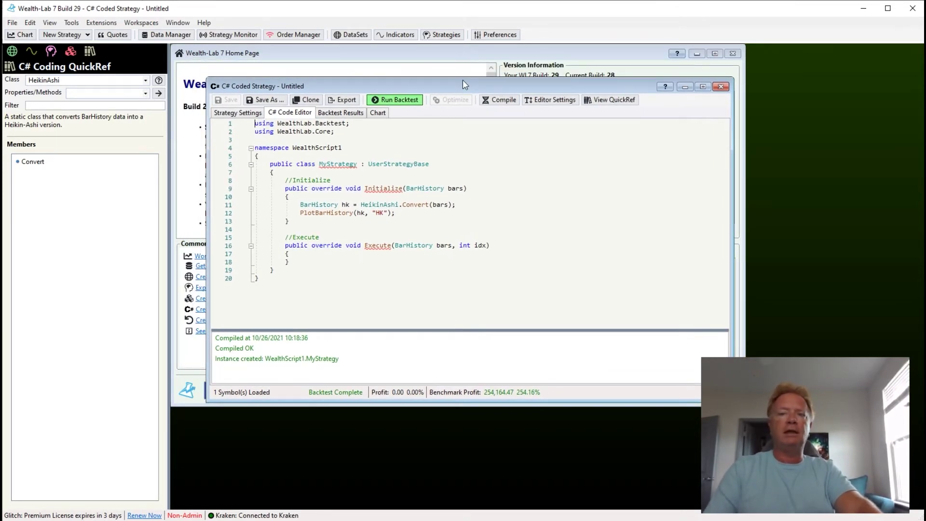
{"action": "left_click", "coordinate": [100, 23]}
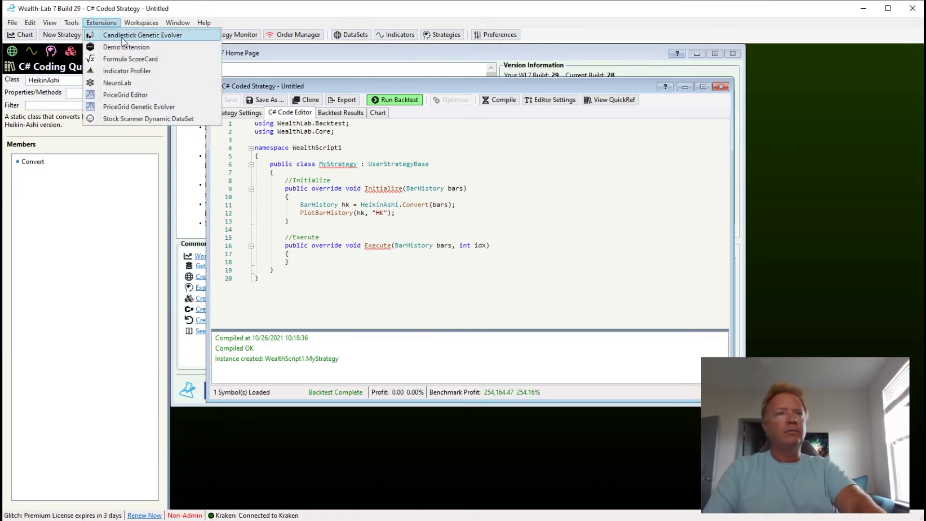
{"action": "mouse_move", "coordinate": [142, 22]}
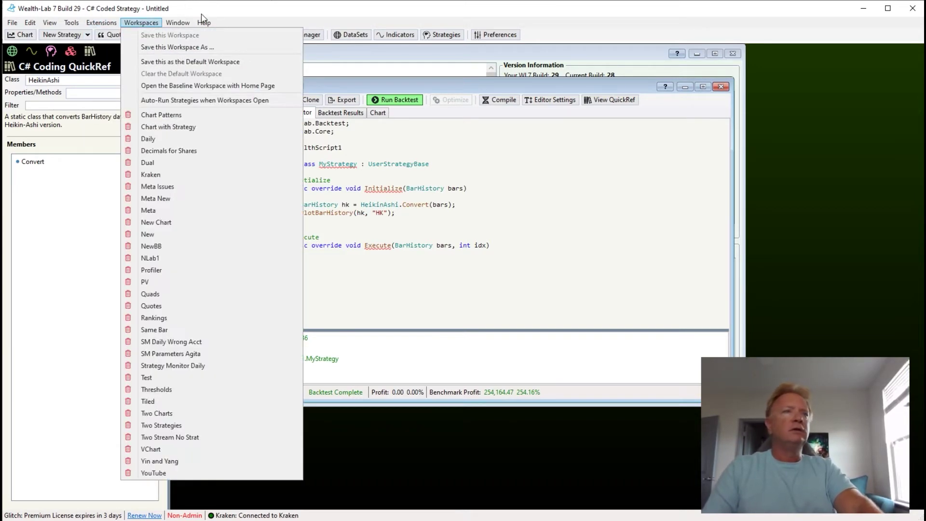
{"action": "left_click", "coordinate": [202, 16]}
Expand the Candlesticks conditions among the Building Blocks and create a new Building Block strategy
{"action": "left_click", "coordinate": [71, 51]}
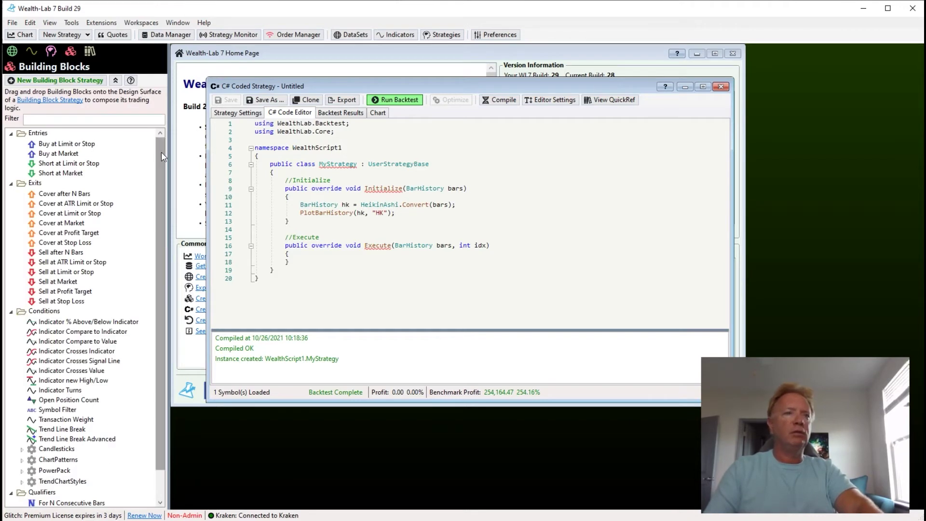
{"action": "left_click_drag", "start_coordinate": [161, 152], "coordinate": [163, 212]}
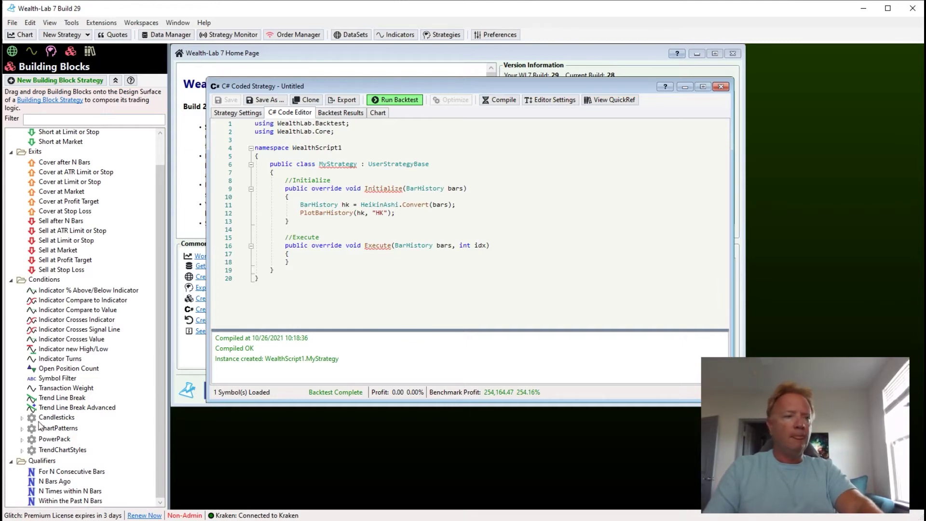
{"action": "left_click", "coordinate": [22, 418]}
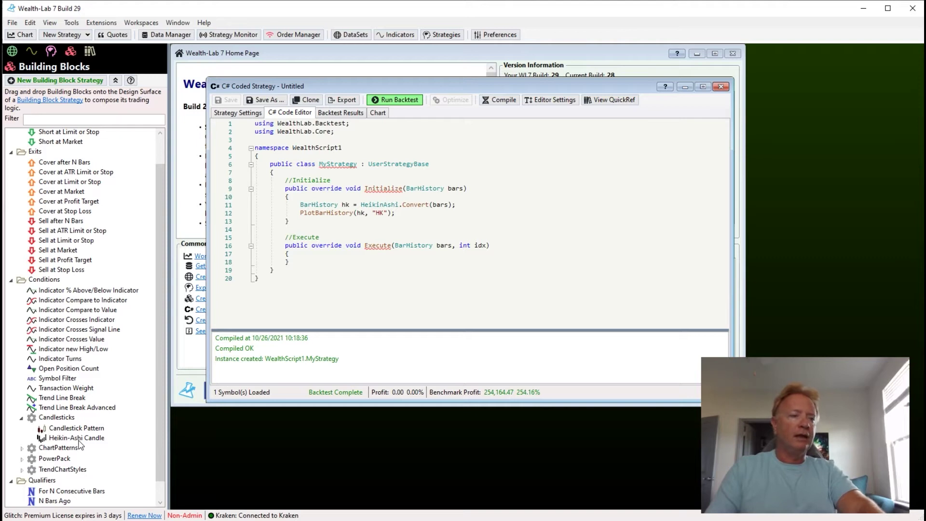
{"action": "left_click", "coordinate": [35, 81]}
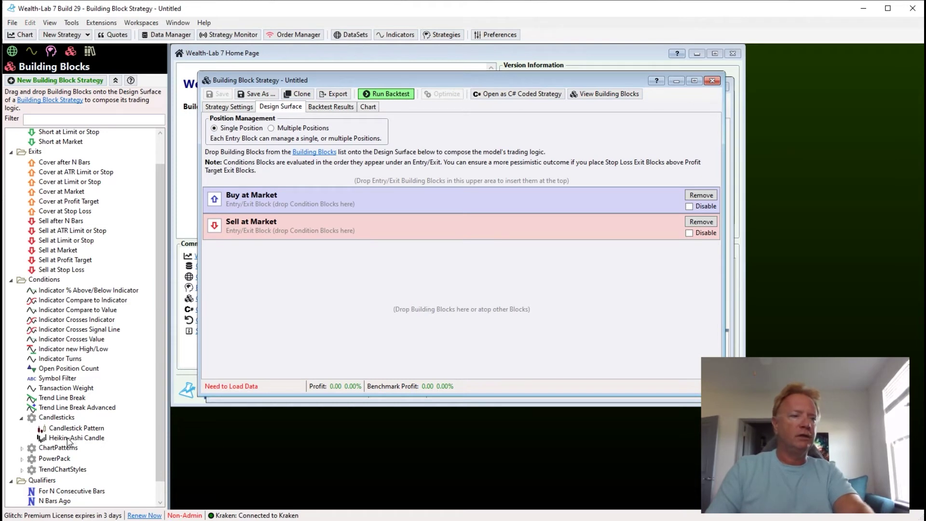
Add two Heikin-Ashi Candle conditions under the Buy at Market entry block
{"action": "left_click_drag", "start_coordinate": [72, 438], "coordinate": [277, 272]}
{"action": "left_click_drag", "start_coordinate": [290, 203], "coordinate": [289, 203]}
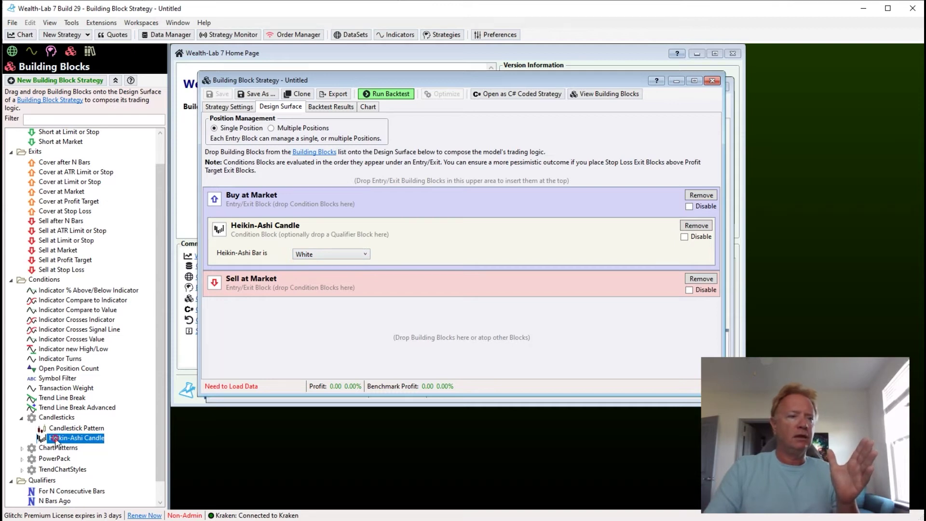
{"action": "left_click_drag", "start_coordinate": [53, 438], "coordinate": [394, 247]}
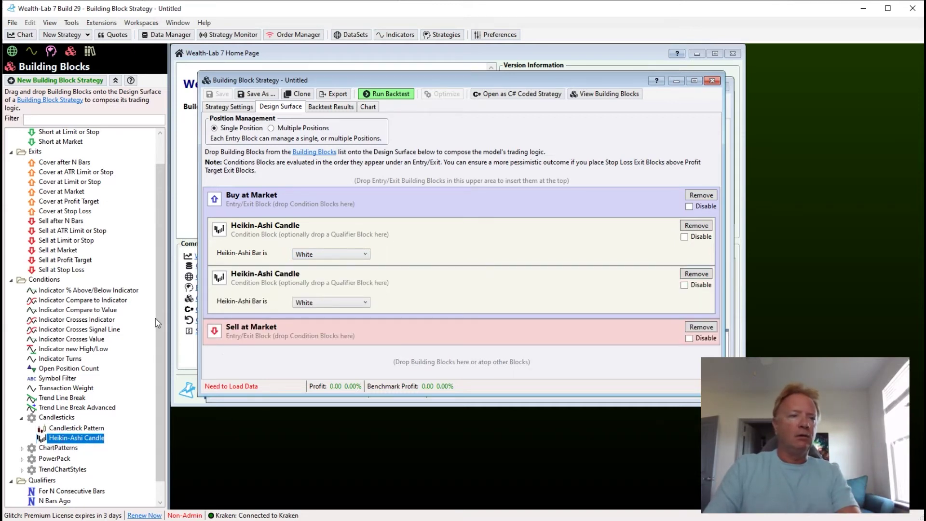
Set the second Heikin-Ashi Candle condition to Black and attach an N Bars Ago qualifier to it
{"action": "scroll", "coordinate": [163, 318], "scroll_direction": "down", "scroll_amount": 1}
{"action": "left_click", "coordinate": [331, 301]}
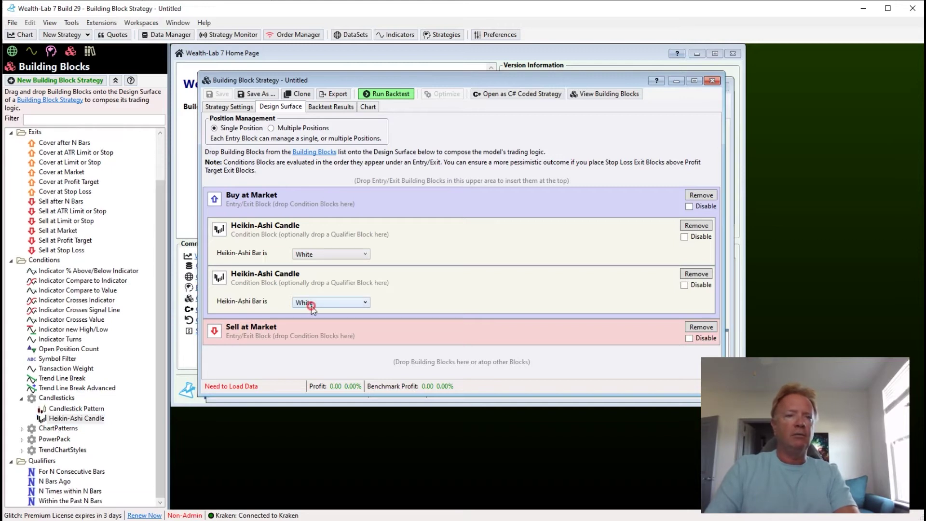
{"action": "left_click", "coordinate": [314, 313]}
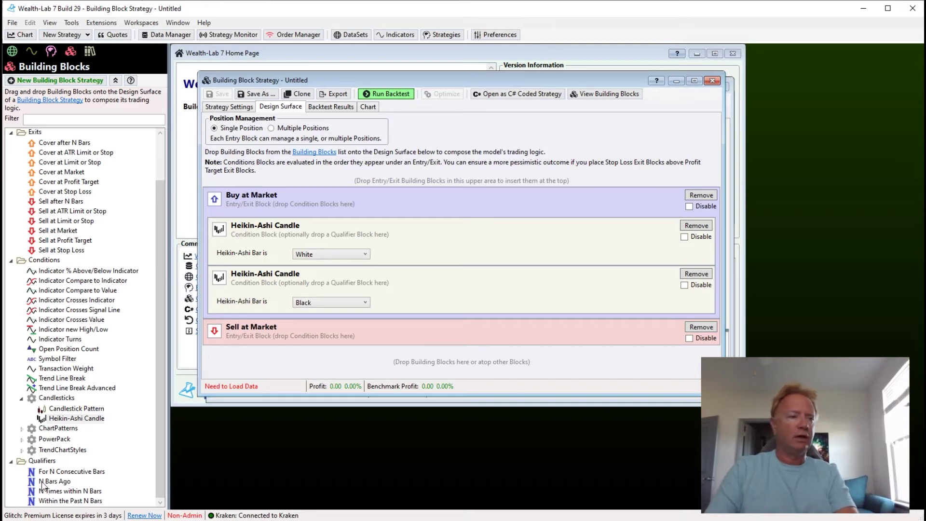
{"action": "left_click_drag", "start_coordinate": [46, 482], "coordinate": [93, 485]}
{"action": "left_click_drag", "start_coordinate": [282, 371], "coordinate": [395, 283]}
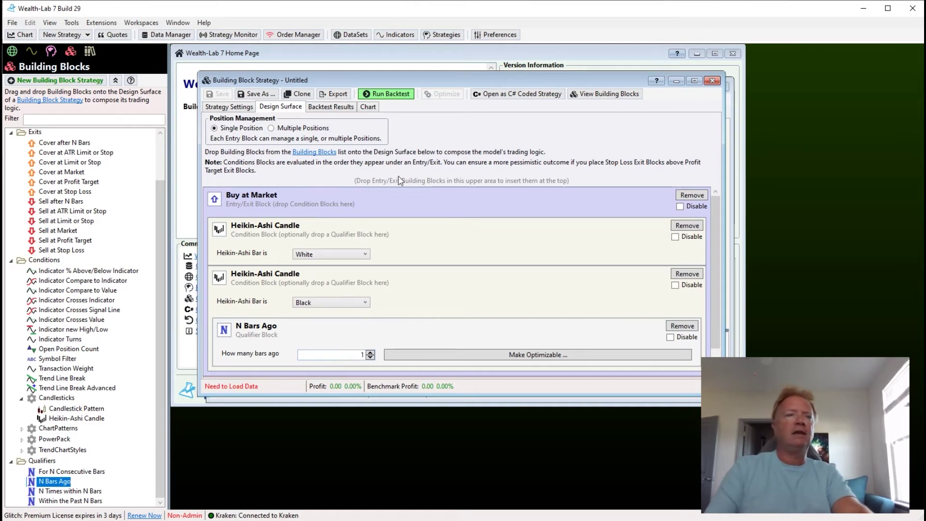
{"action": "scroll", "coordinate": [418, 221], "scroll_direction": "down", "scroll_amount": 1}
{"action": "scroll", "coordinate": [438, 259], "scroll_direction": "up", "scroll_amount": 1}
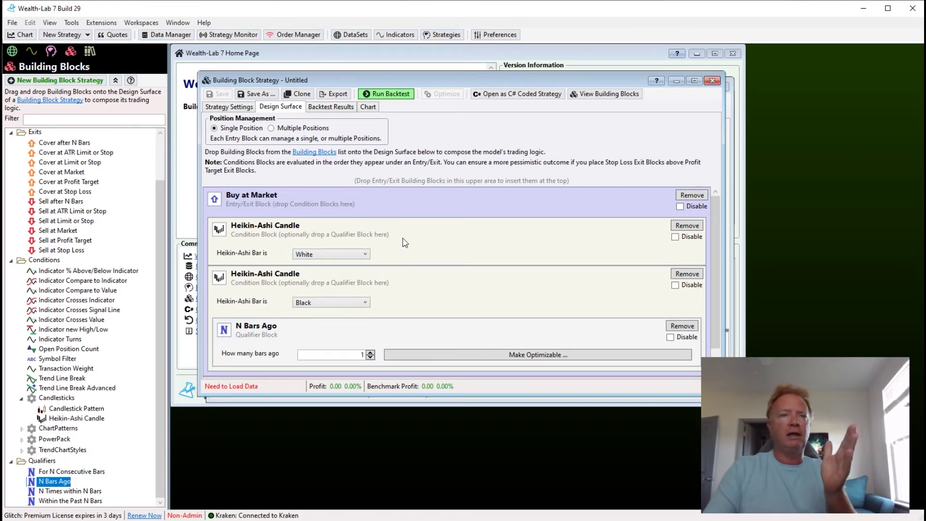
{"action": "scroll", "coordinate": [429, 241], "scroll_direction": "down", "scroll_amount": 1}
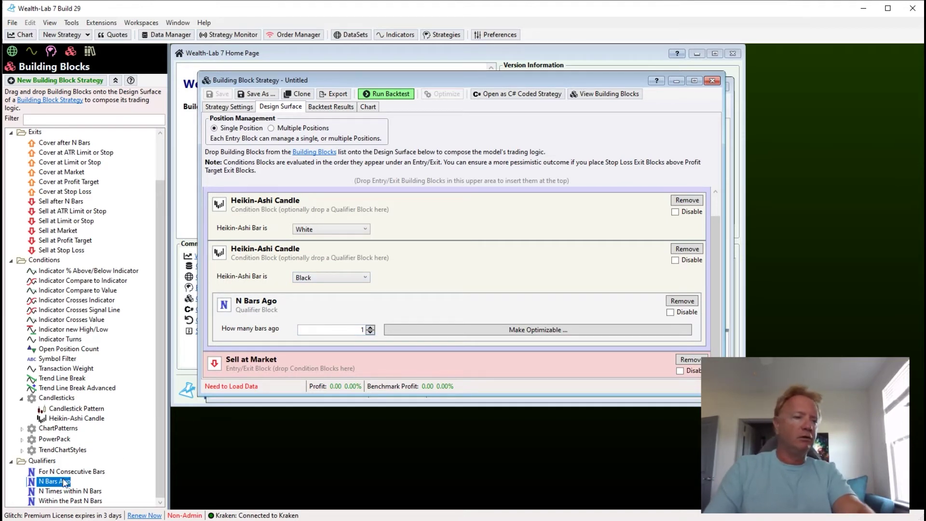
{"action": "left_click", "coordinate": [84, 420]}
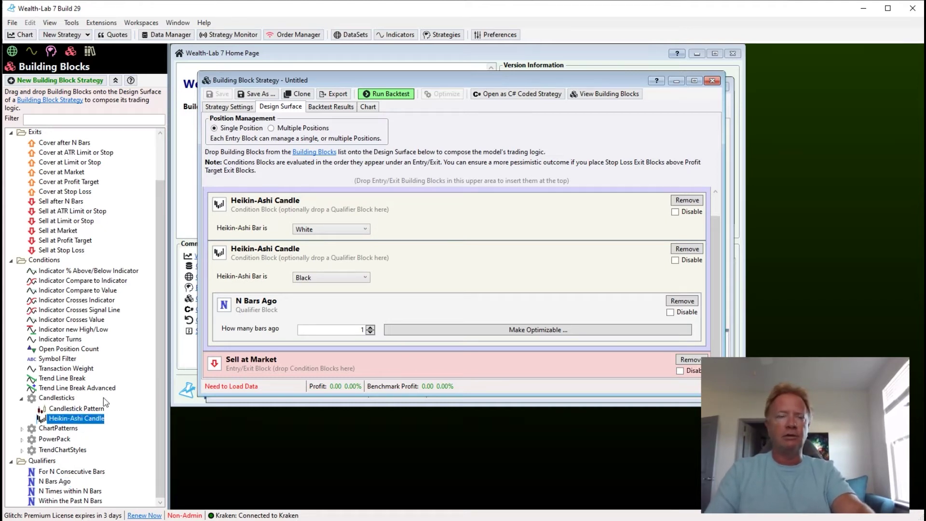
Open the Candlestick Genetic Evolver extension and widen its window
{"action": "left_click", "coordinate": [107, 23]}
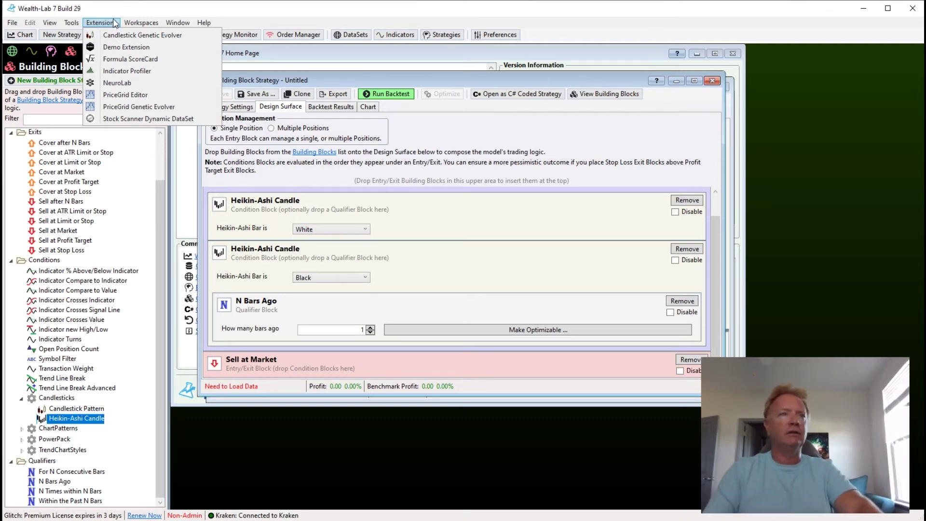
{"action": "left_click", "coordinate": [142, 35]}
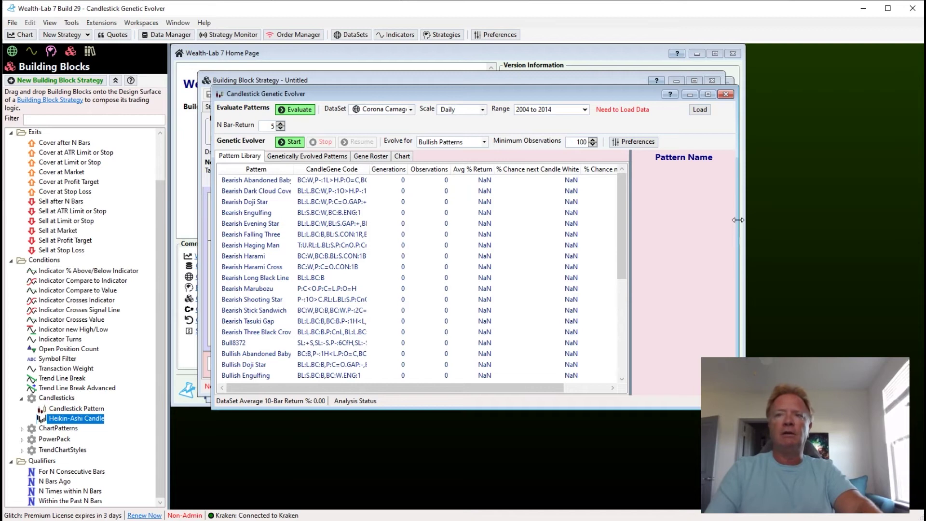
{"action": "left_click_drag", "start_coordinate": [737, 220], "coordinate": [895, 188]}
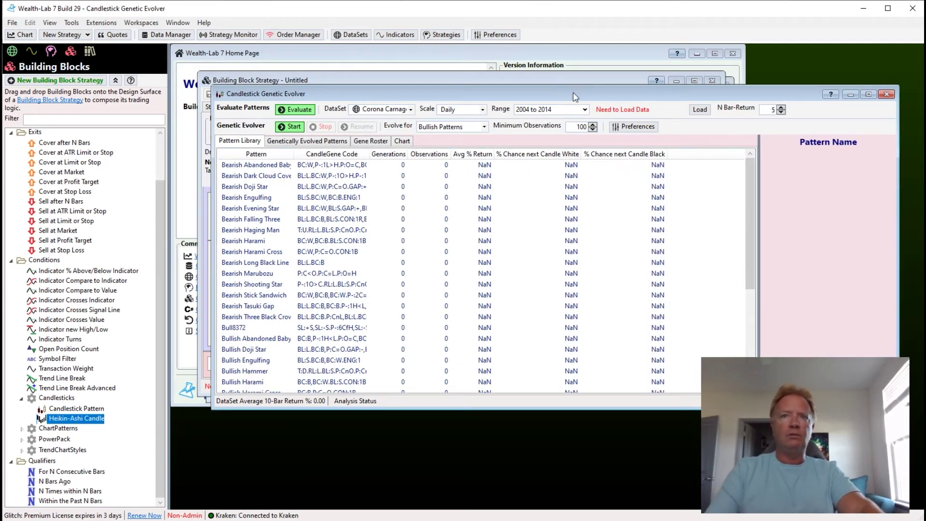
Reposition and heighten the Candlestick Genetic Evolver window, and show its Gene Roster with the Description column widened to fit the text
{"action": "left_click_drag", "start_coordinate": [573, 96], "coordinate": [538, 63]}
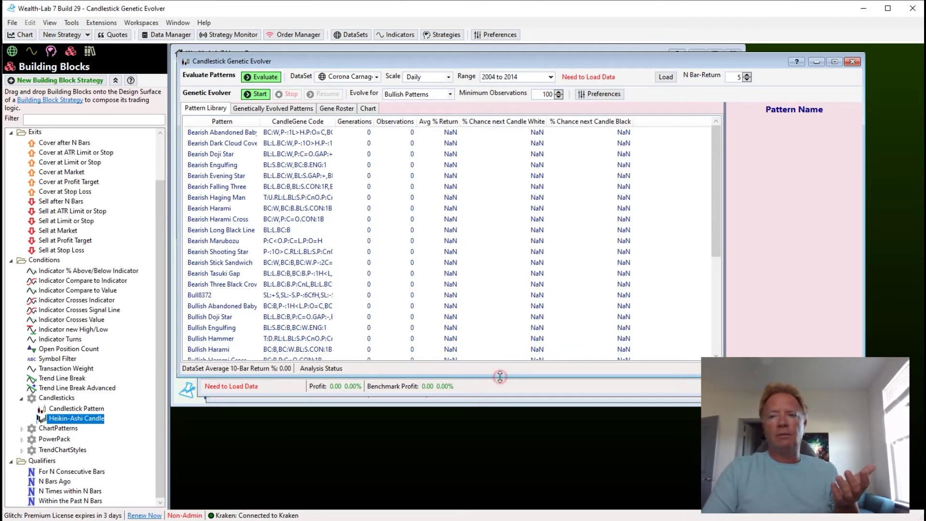
{"action": "left_click_drag", "start_coordinate": [500, 377], "coordinate": [499, 429]}
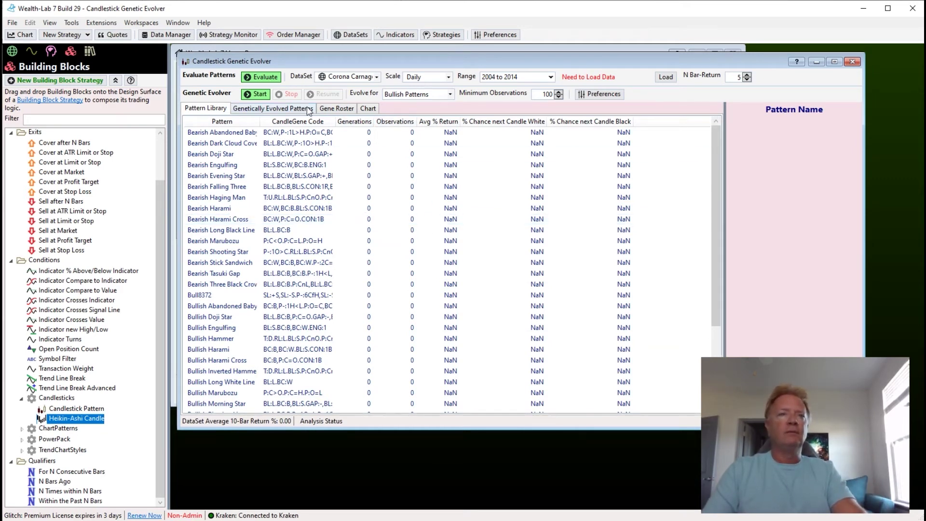
{"action": "left_click", "coordinate": [336, 109]}
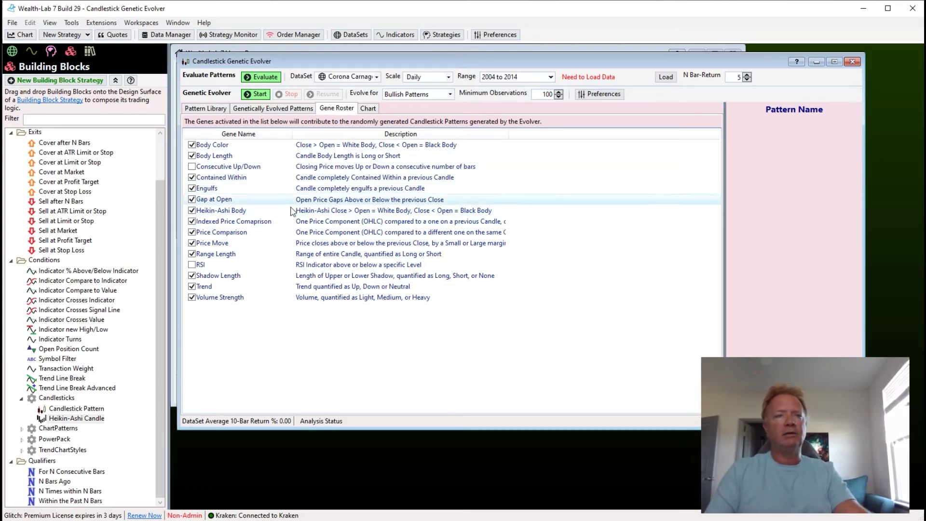
{"action": "left_click_drag", "start_coordinate": [509, 133], "coordinate": [668, 126]}
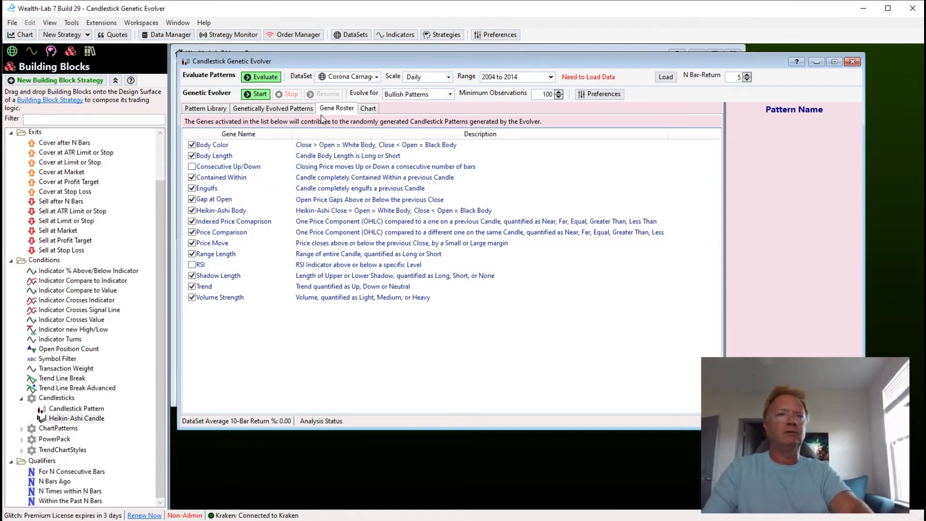
Run the genetic evolver for bullish patterns, stop it after several generations, and select the top evolved pattern
{"action": "left_click", "coordinate": [282, 109]}
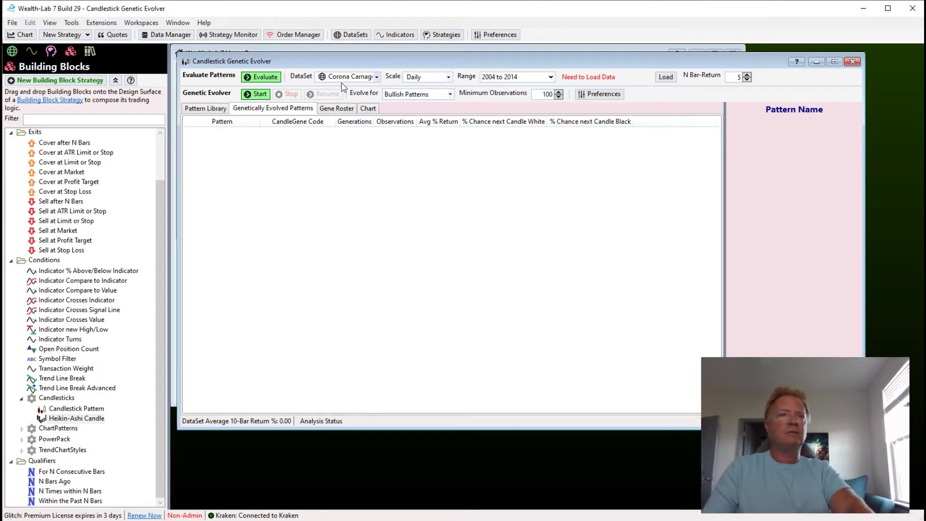
{"action": "left_click", "coordinate": [255, 95]}
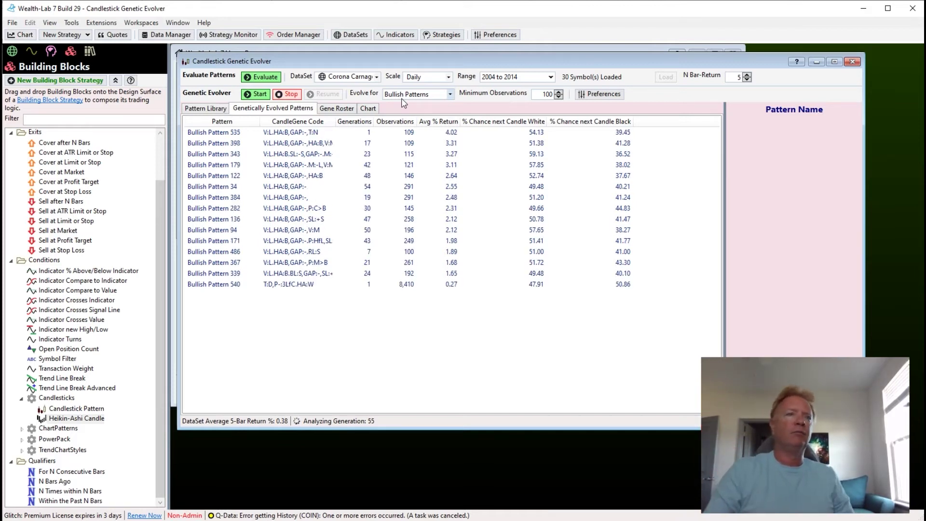
{"action": "left_click", "coordinate": [288, 94]}
{"action": "left_click", "coordinate": [294, 134]}
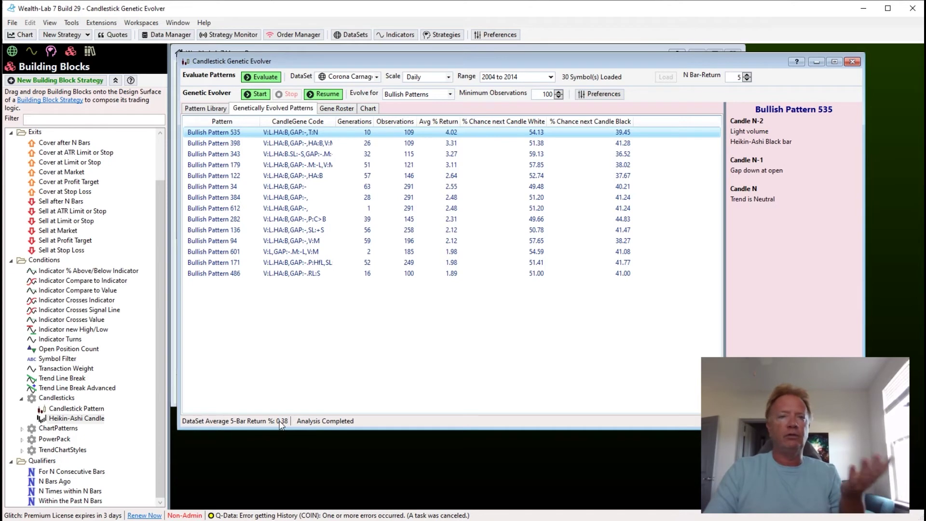
Chart the top evolved bullish pattern and page back through its occurrences to number 13 of 16
{"action": "double_click", "coordinate": [446, 133]}
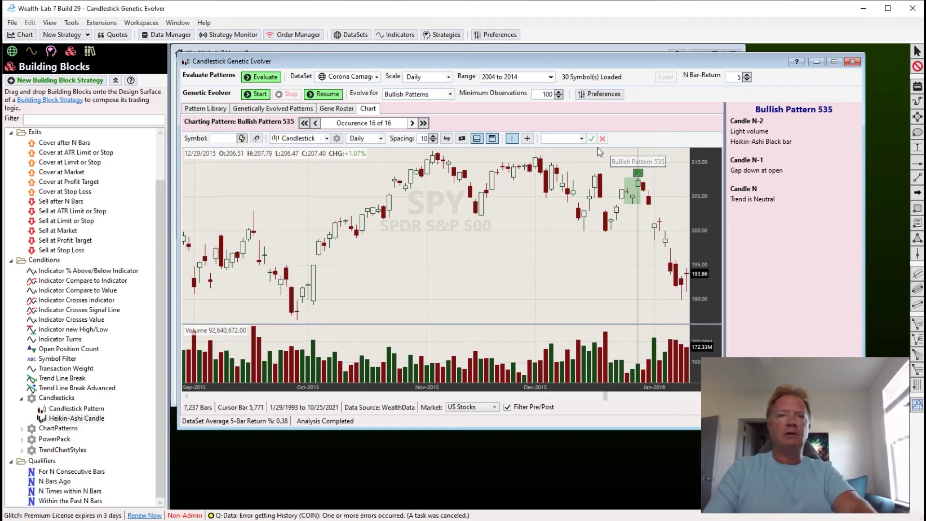
{"action": "left_click", "coordinate": [316, 124]}
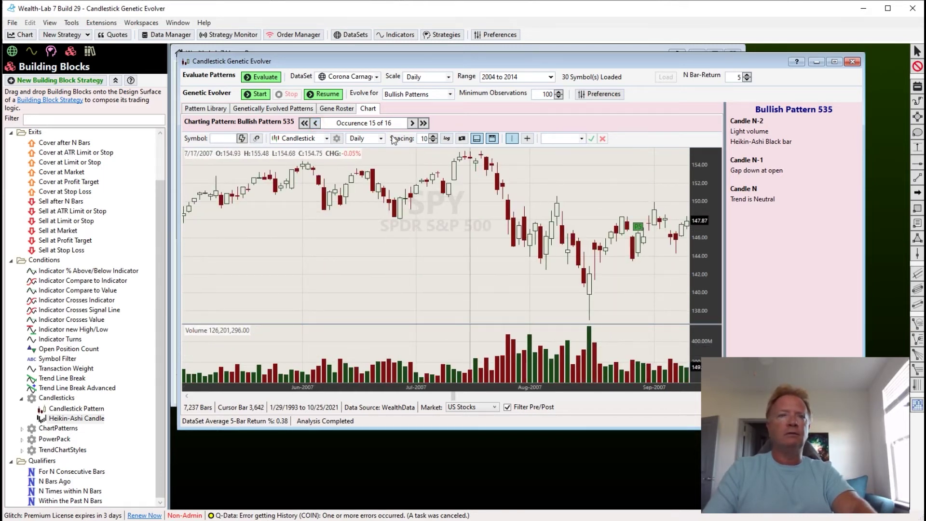
{"action": "left_click", "coordinate": [315, 123]}
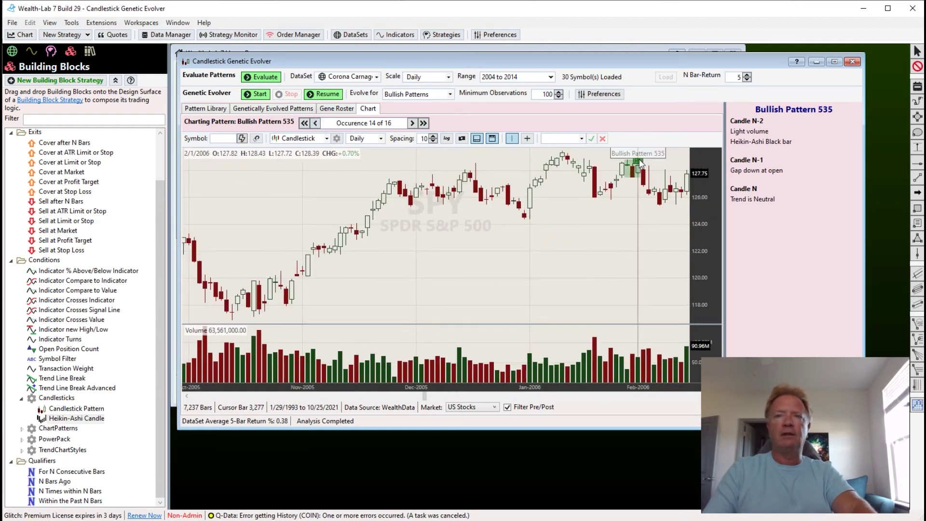
{"action": "left_click", "coordinate": [316, 123]}
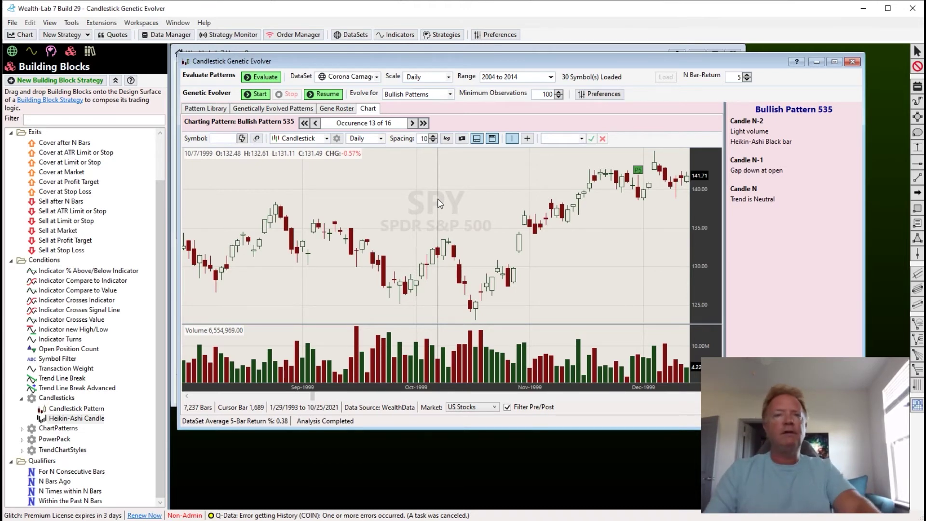
Close the Candlestick Genetic Evolver and the untitled Building Block strategy, discarding the strategy's changes
{"action": "left_click", "coordinate": [852, 62]}
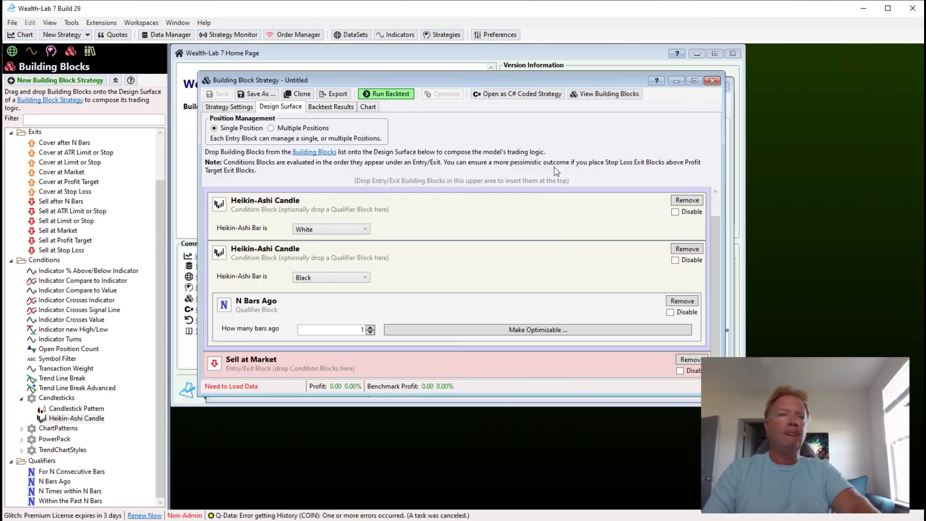
{"action": "left_click", "coordinate": [719, 82]}
{"action": "left_click", "coordinate": [550, 326]}
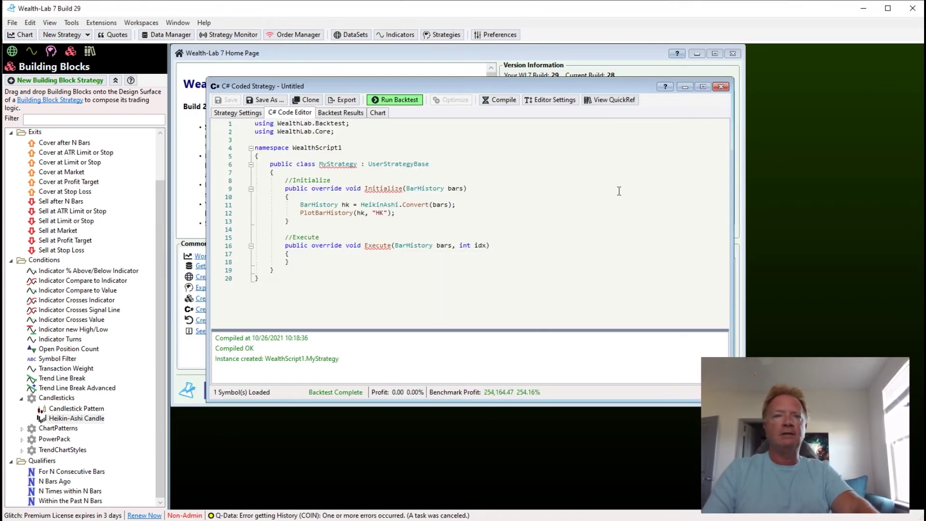
Show the StrategyRunner class and its members in the C# Coding QuickRef
{"action": "left_click", "coordinate": [89, 50]}
{"action": "left_click", "coordinate": [70, 51]}
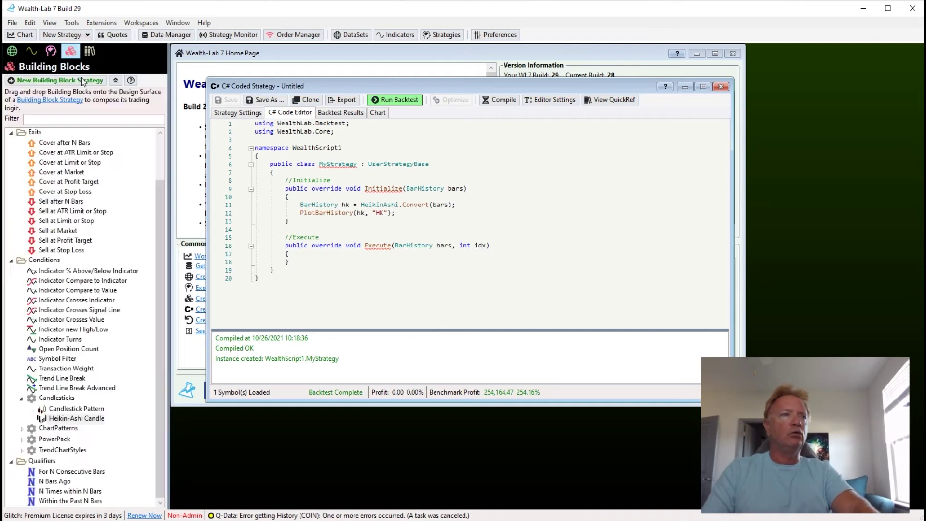
{"action": "left_click", "coordinate": [90, 51]}
{"action": "left_click", "coordinate": [144, 81]}
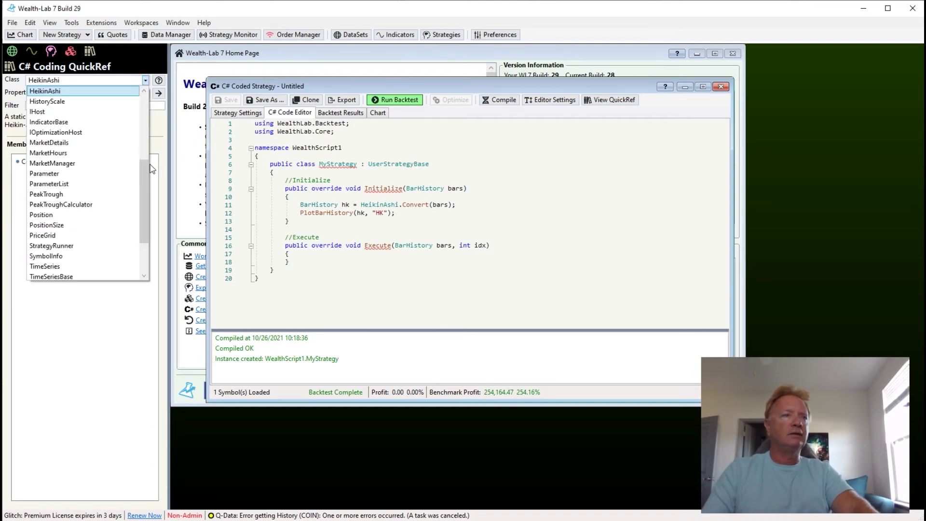
{"action": "left_click_drag", "start_coordinate": [147, 171], "coordinate": [145, 175]}
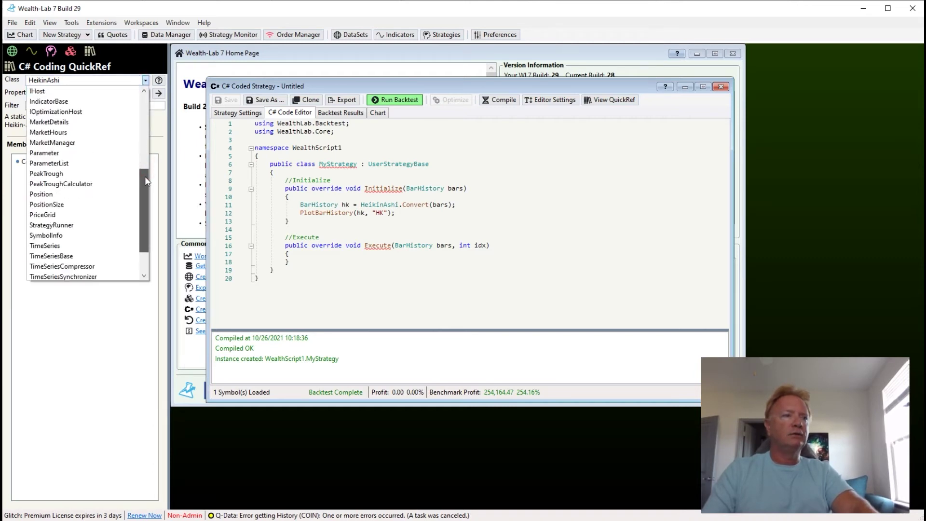
{"action": "left_click", "coordinate": [75, 224]}
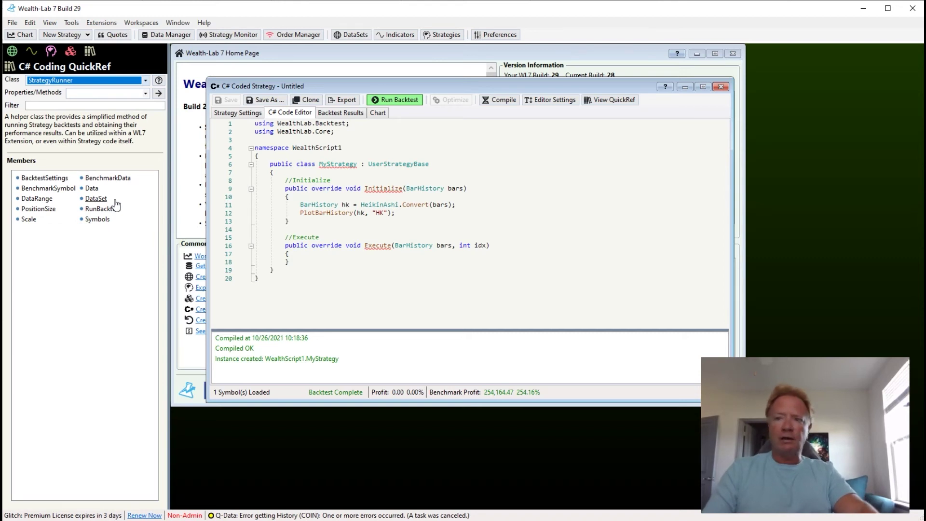
Close the untitled C# coded strategy without saving its changes
{"action": "left_click", "coordinate": [720, 87]}
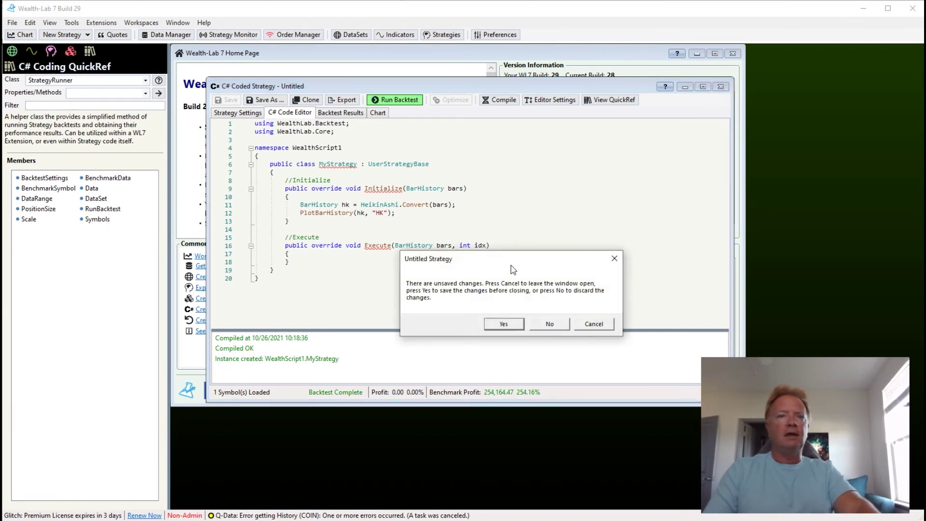
{"action": "left_click", "coordinate": [551, 323]}
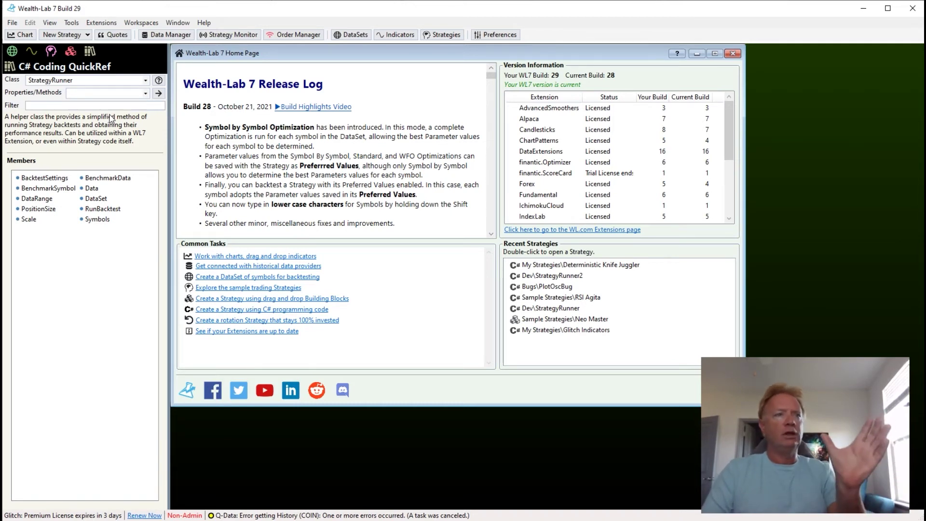
Read the RunBacktest method reference of the StrategyRunner class and return to the class index
{"action": "left_click", "coordinate": [100, 210]}
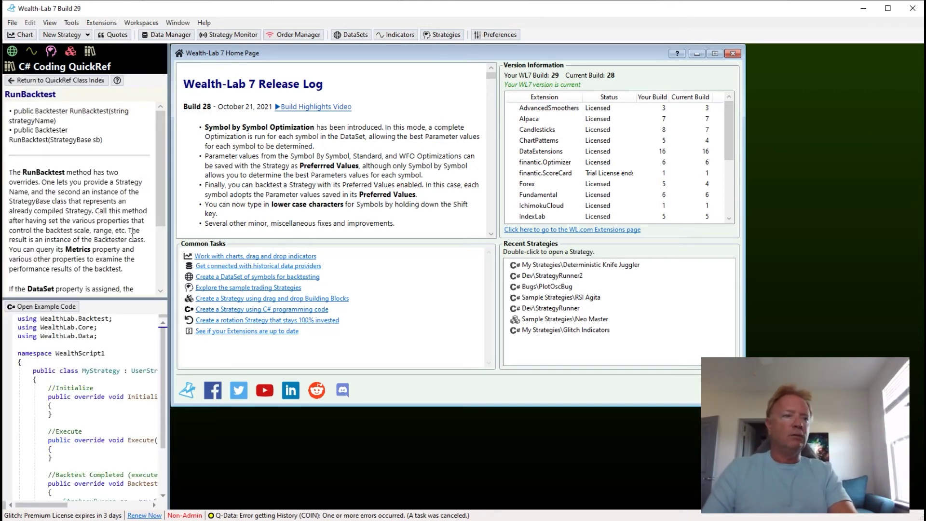
{"action": "left_click", "coordinate": [56, 80]}
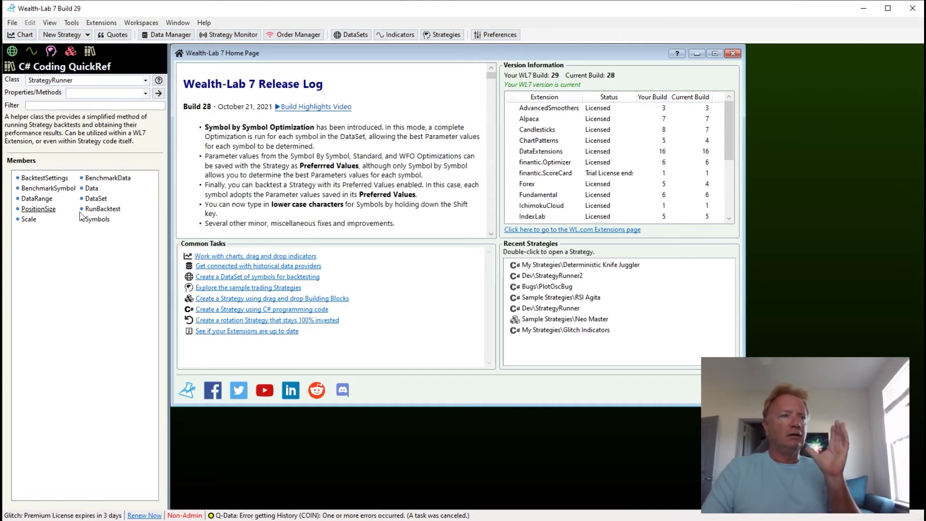
{"action": "left_click", "coordinate": [102, 210]}
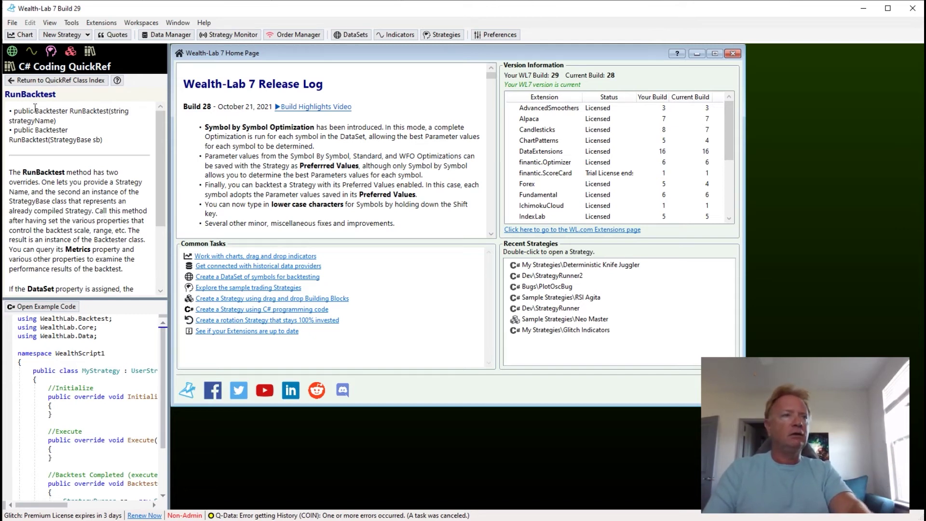
{"action": "left_click", "coordinate": [53, 80]}
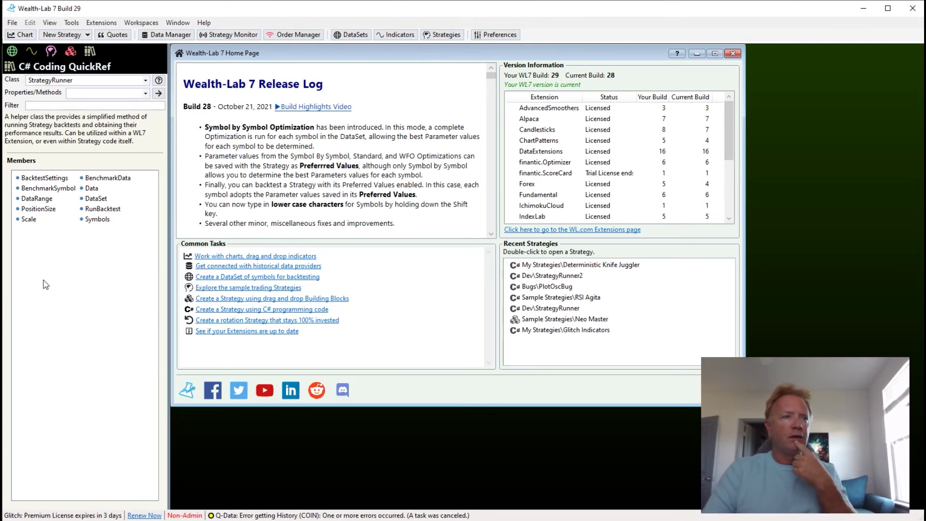
Open the example code of StrategyRunner's Scale member as a C# strategy and show its BacktestComplete method in the code editor
{"action": "left_click", "coordinate": [27, 219]}
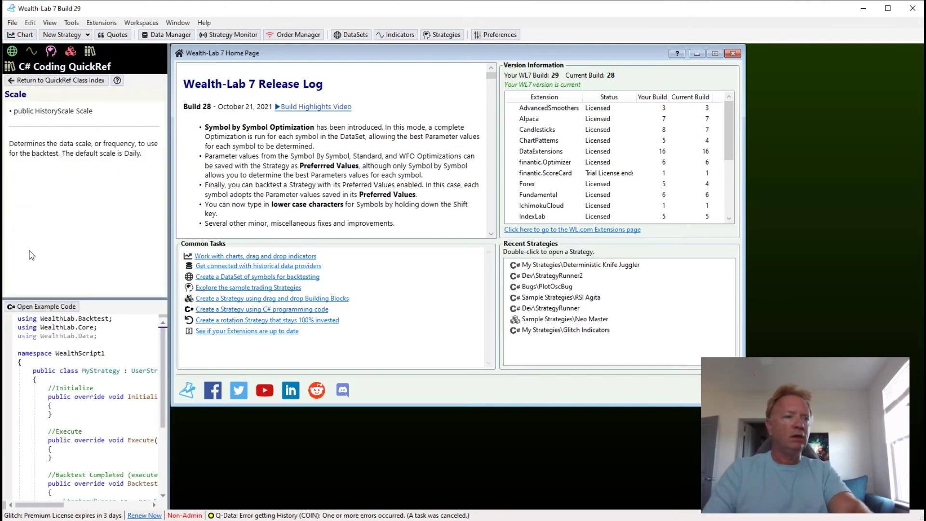
{"action": "left_click", "coordinate": [44, 306]}
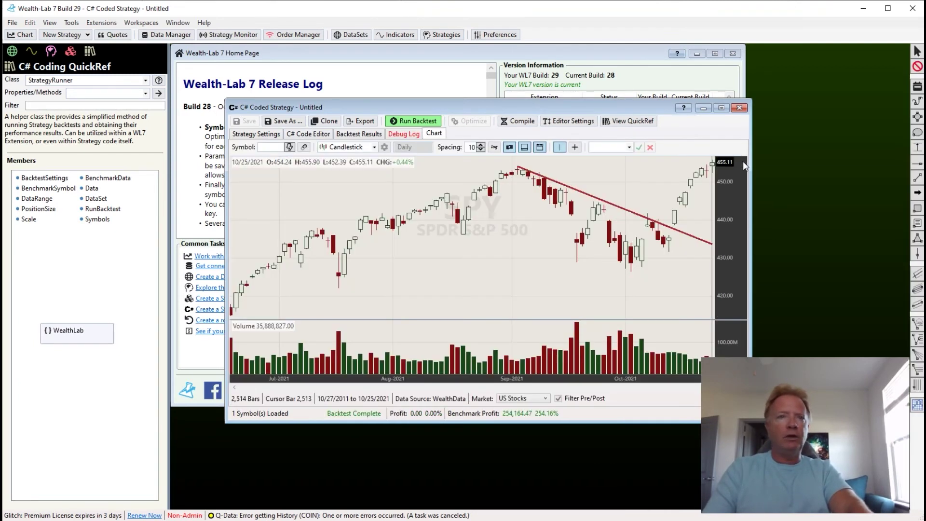
{"action": "left_click", "coordinate": [322, 135]}
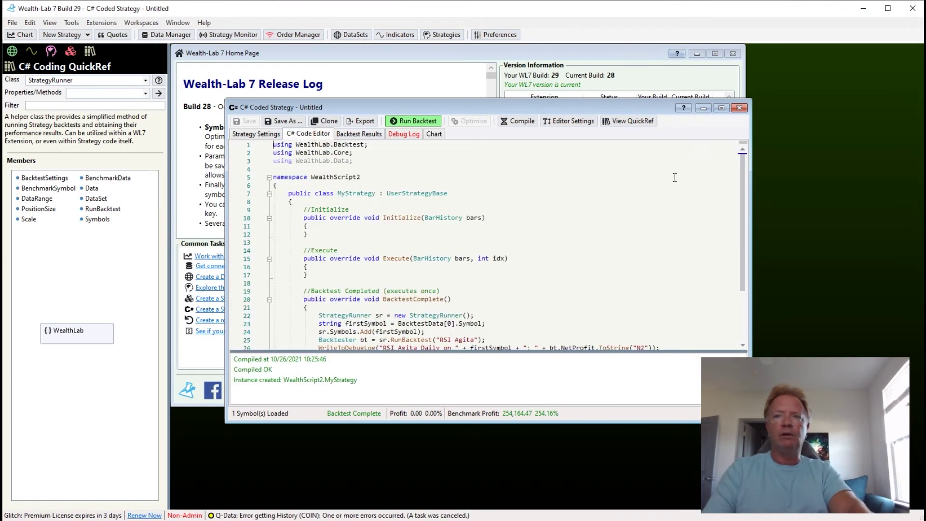
{"action": "scroll", "coordinate": [743, 183], "scroll_direction": "down", "scroll_amount": 3}
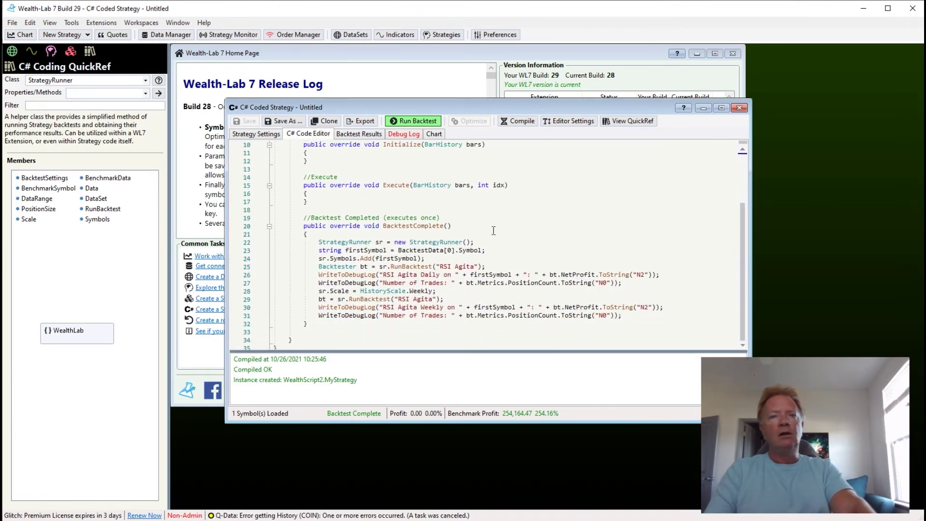
Examine the StrategyRunner declaration, the firstSymbol variable, and the Symbols and RunBacktest calls in the BacktestComplete code
{"action": "double_click", "coordinate": [344, 242]}
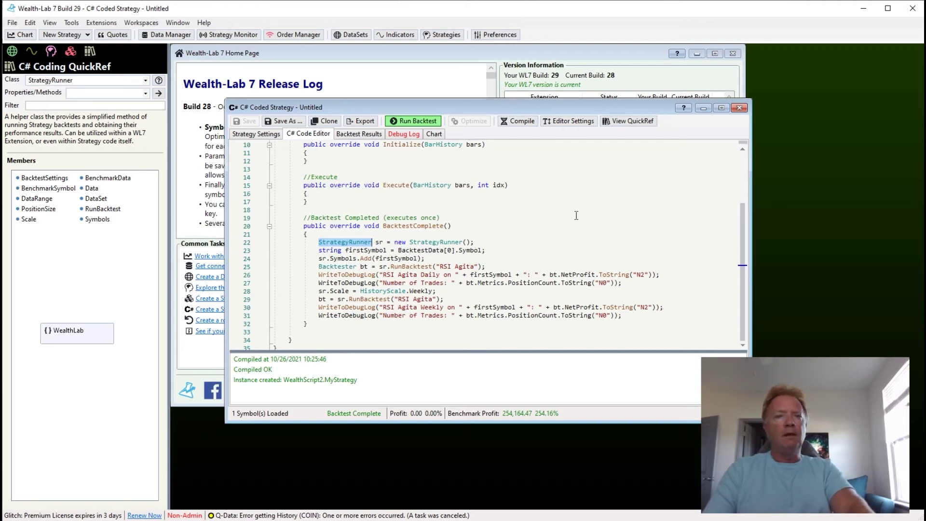
{"action": "double_click", "coordinate": [365, 250]}
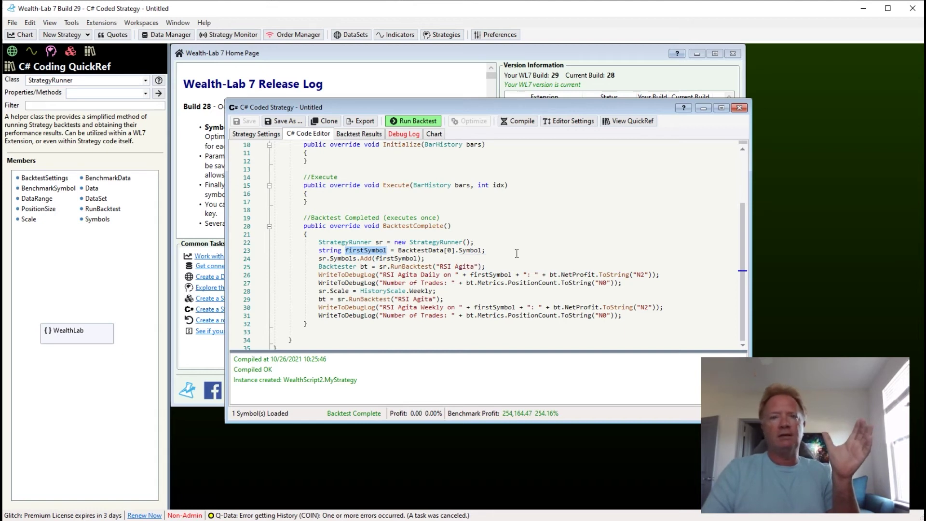
{"action": "left_click", "coordinate": [342, 258]}
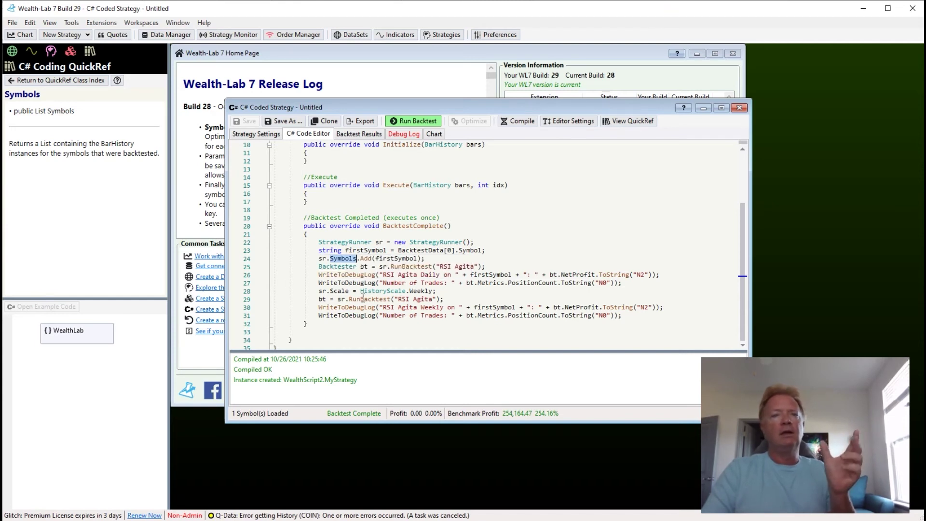
{"action": "left_click", "coordinate": [412, 268]}
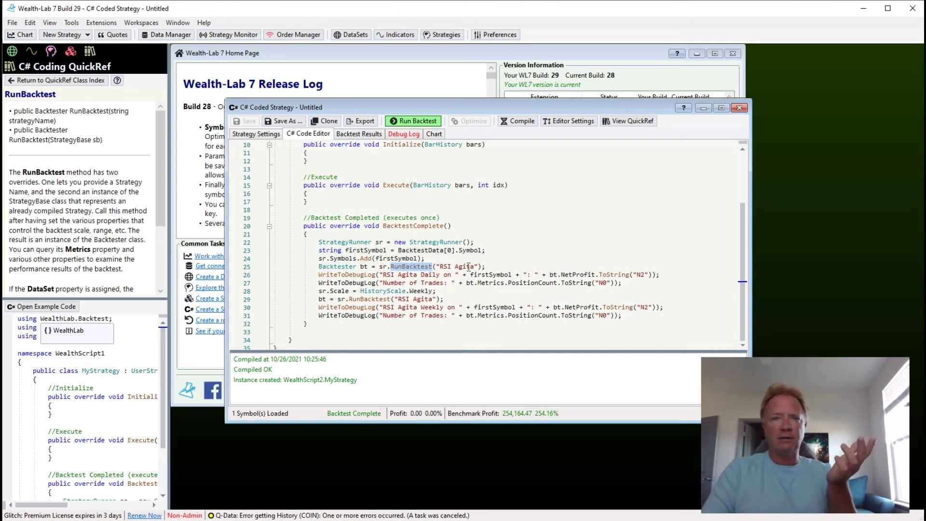
Locate RSI Agita in the list of saved strategies and highlight the Backtester type of the bt variable in the code
{"action": "left_click", "coordinate": [51, 51]}
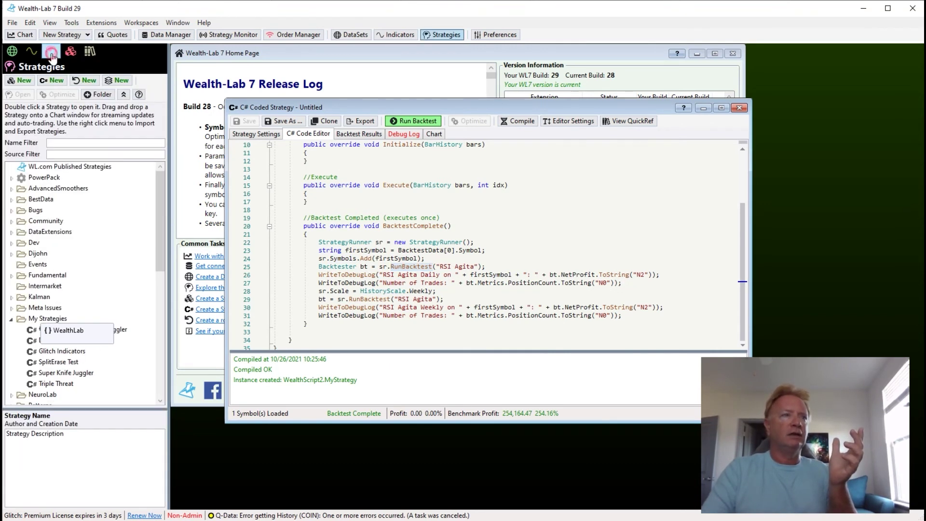
{"action": "left_click_drag", "start_coordinate": [158, 217], "coordinate": [154, 359]}
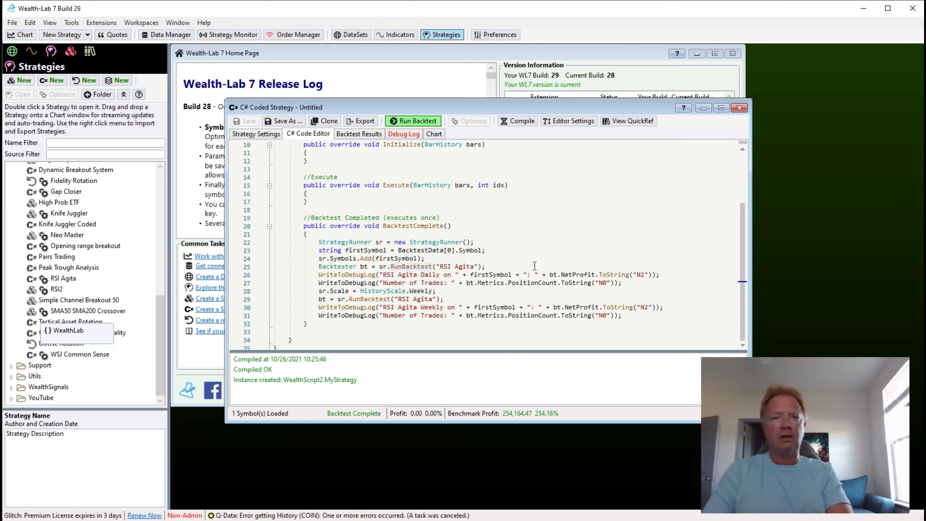
{"action": "double_click", "coordinate": [353, 268]}
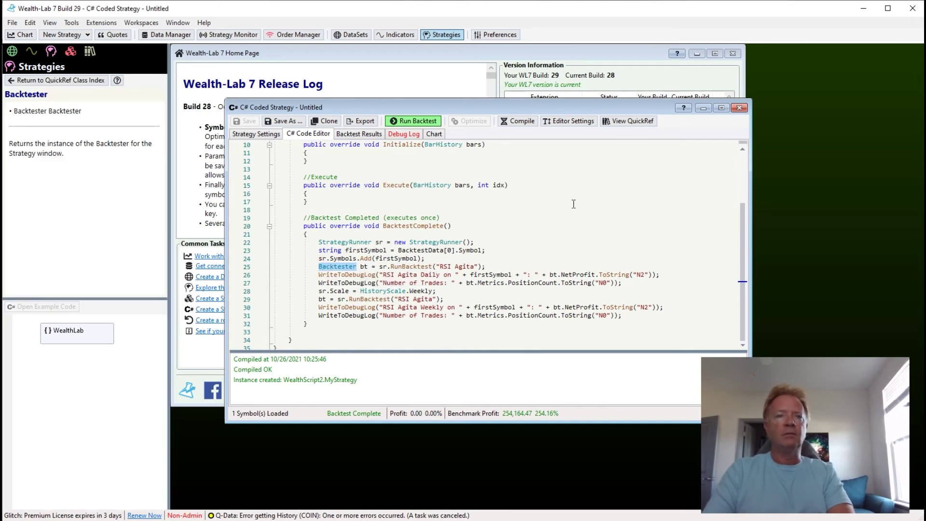
{"action": "mouse_move", "coordinate": [414, 267]}
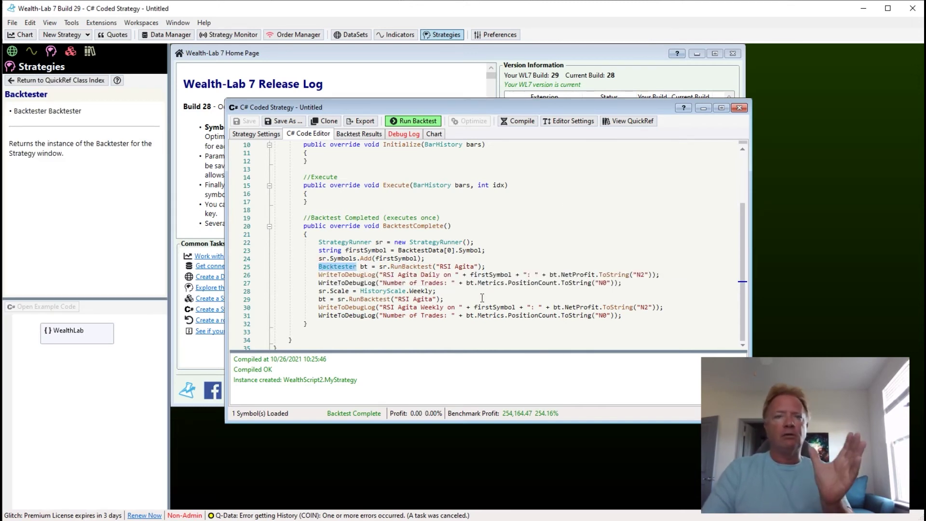
Examine the Scale setting and the weekly RSI Agita code, and view the strategy's output in the debug log
{"action": "mouse_move", "coordinate": [339, 289]}
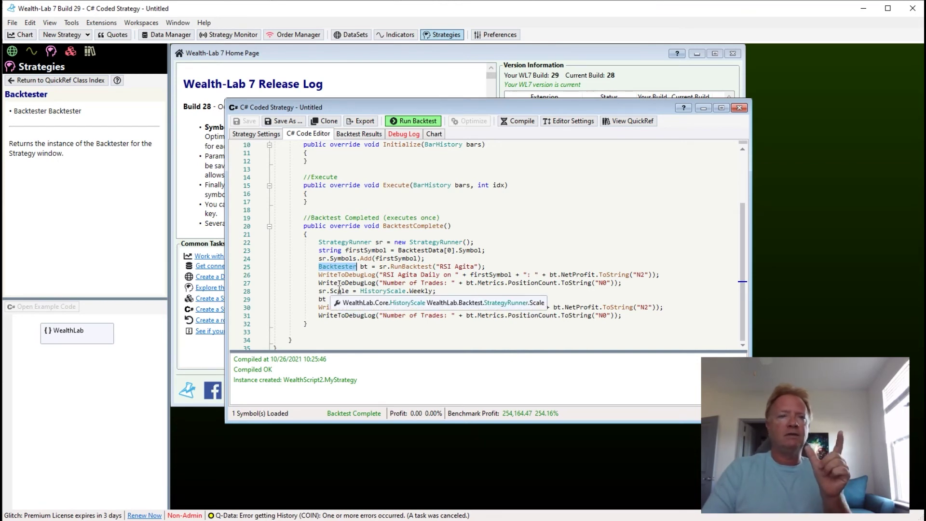
{"action": "mouse_move", "coordinate": [356, 250]}
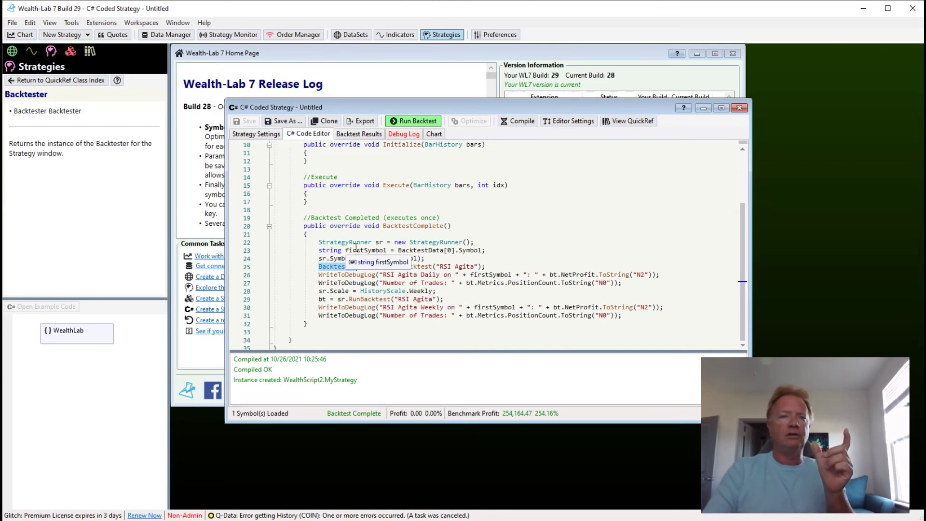
{"action": "mouse_move", "coordinate": [418, 291]}
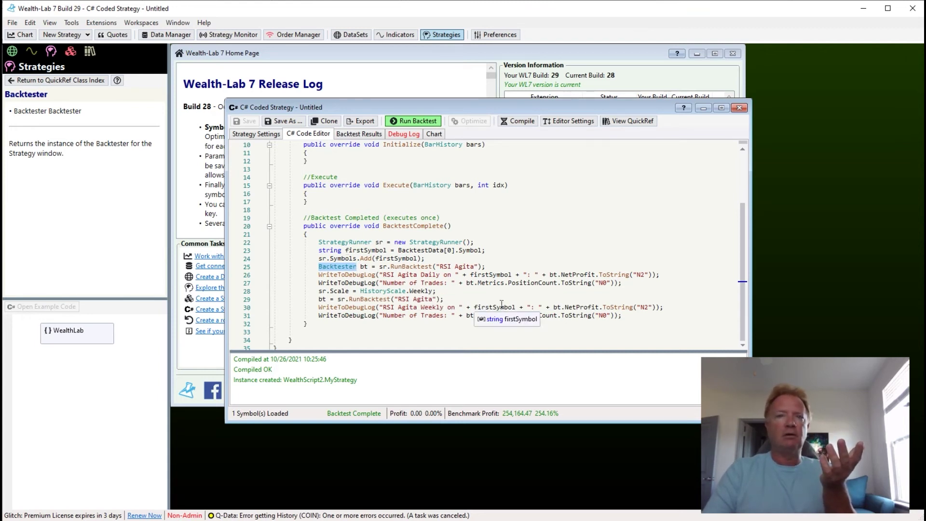
{"action": "left_click", "coordinate": [408, 138]}
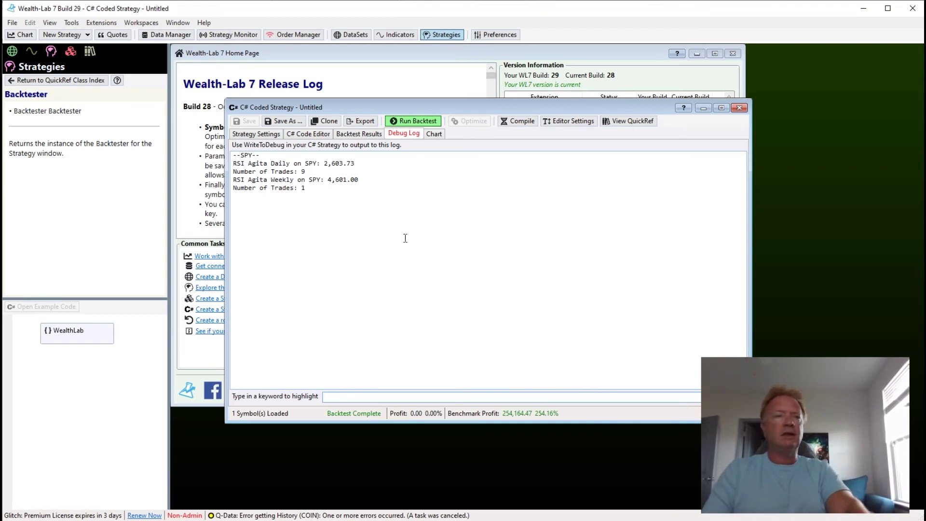
Switch to the browser, view the ChartComponents document in Wealth-Lab's Extension API support pages, and open its linked Extension Demo Project on GitHub
{"action": "key", "text": "alt+Tab"}
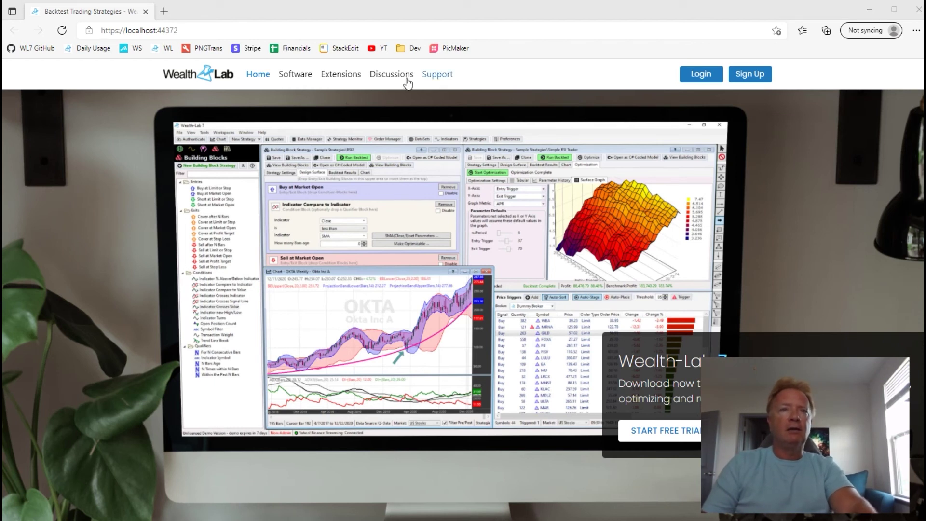
{"action": "left_click", "coordinate": [437, 79]}
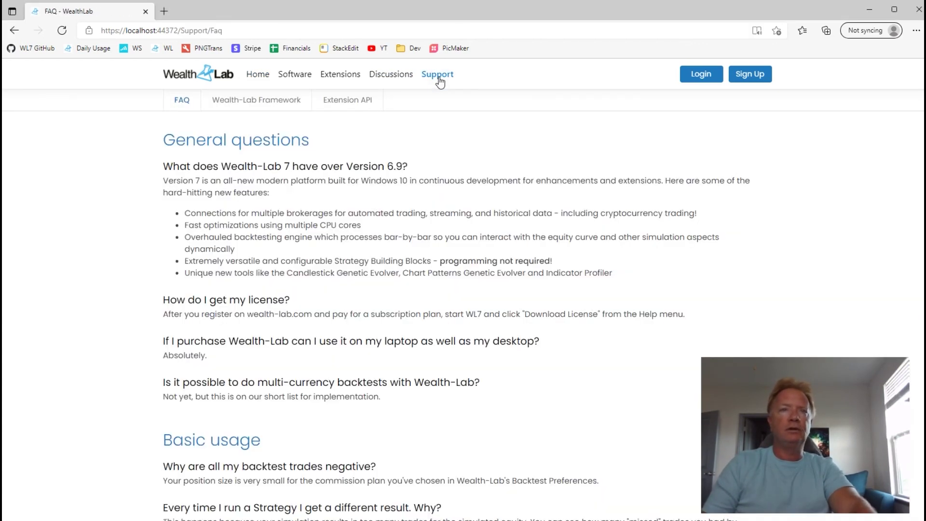
{"action": "left_click", "coordinate": [356, 98]}
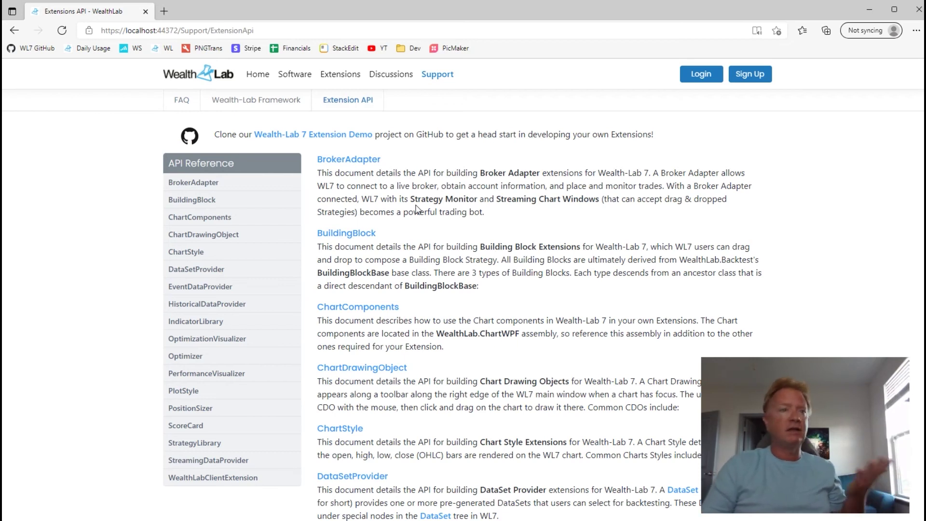
{"action": "left_click", "coordinate": [188, 218]}
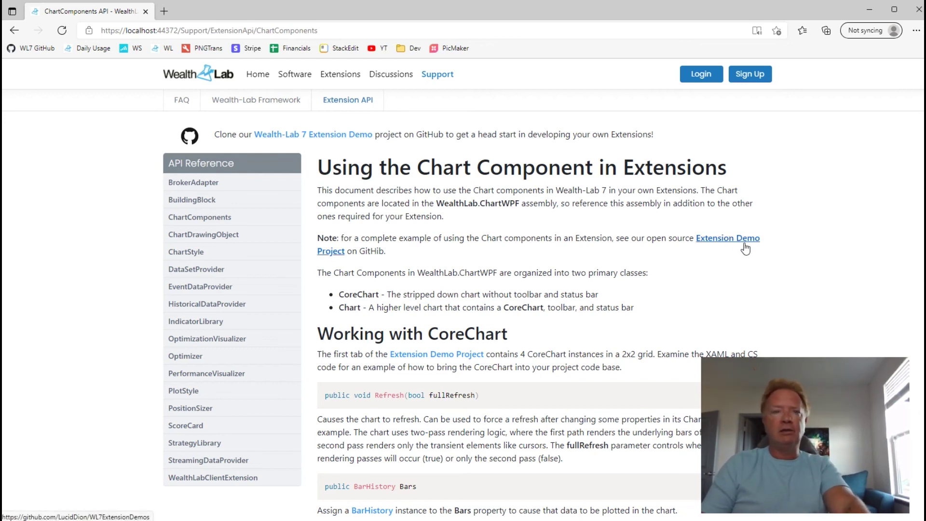
{"action": "left_click", "coordinate": [720, 242]}
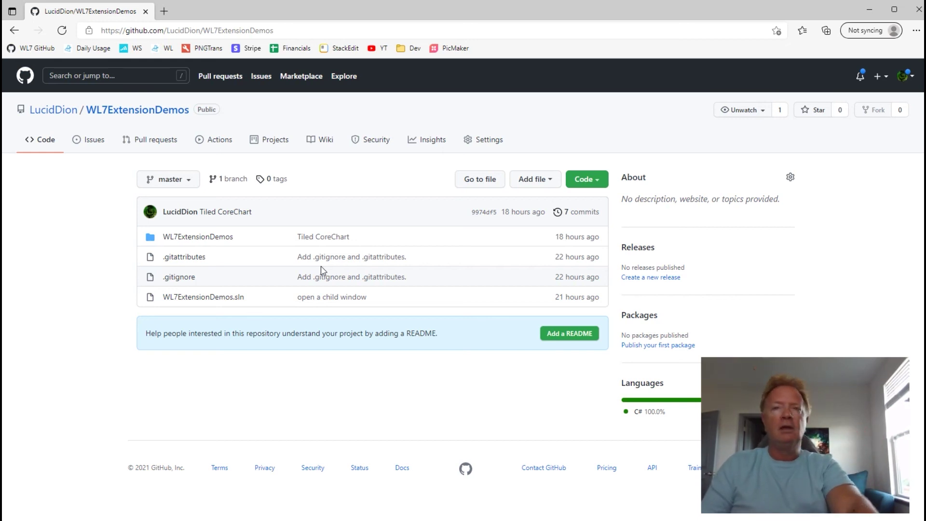
Switch back to Wealth-Lab, open the Demo Extension, and move its child window up toward the workspace's upper edge
{"action": "key", "text": "alt+Tab"}
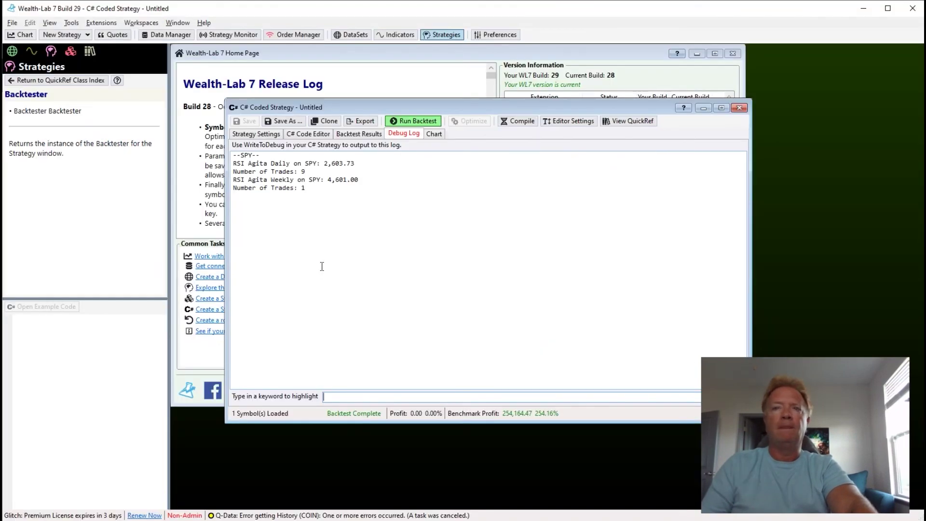
{"action": "left_click", "coordinate": [99, 24]}
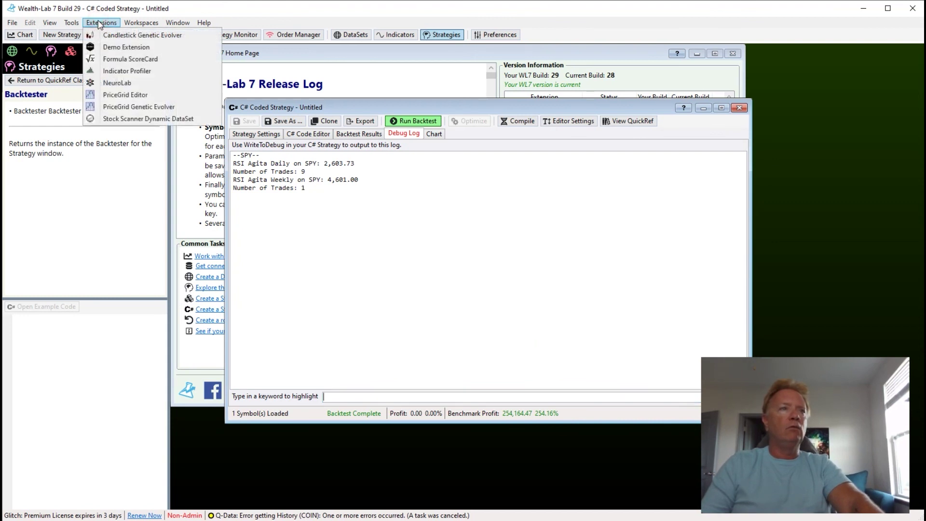
{"action": "left_click", "coordinate": [130, 47]}
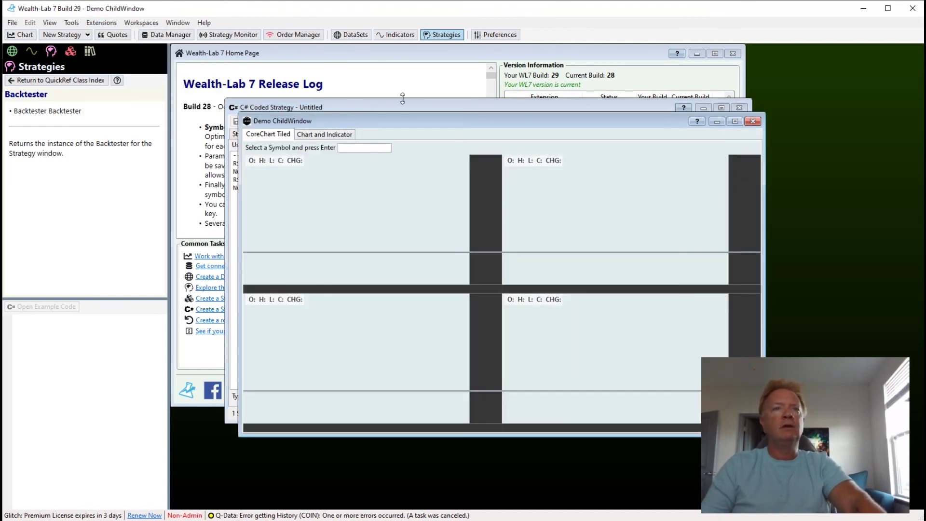
{"action": "left_click_drag", "start_coordinate": [347, 85], "coordinate": [331, 74]}
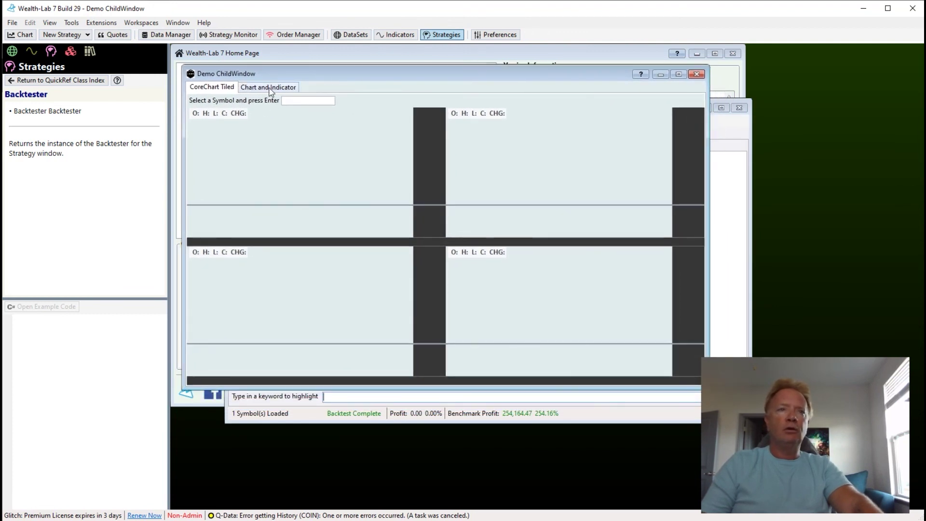
Load symbol AA into the four tiled CoreChart panes and enlarge the Demo ChildWindow in height and width
{"action": "left_click", "coordinate": [296, 100]}
{"action": "type", "text": "AA"}
{"action": "key", "text": "Return"}
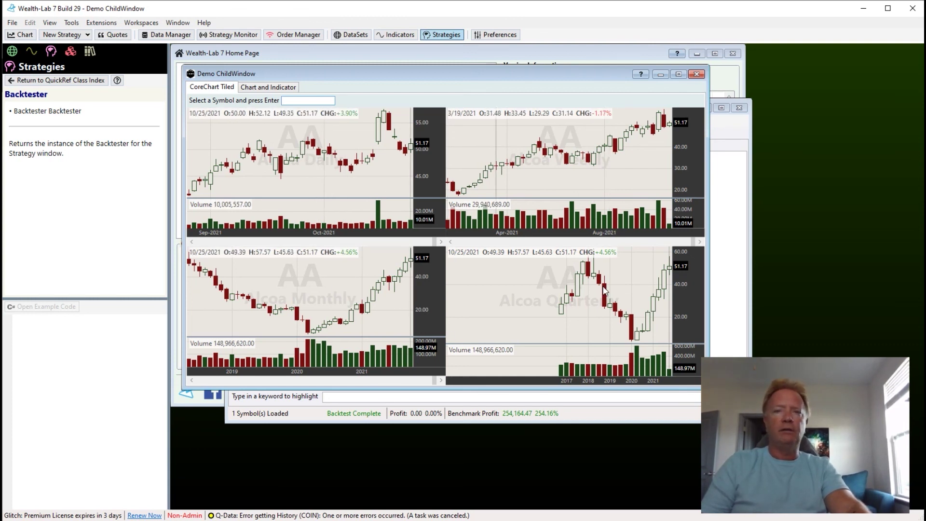
{"action": "left_click_drag", "start_coordinate": [688, 408], "coordinate": [689, 434]}
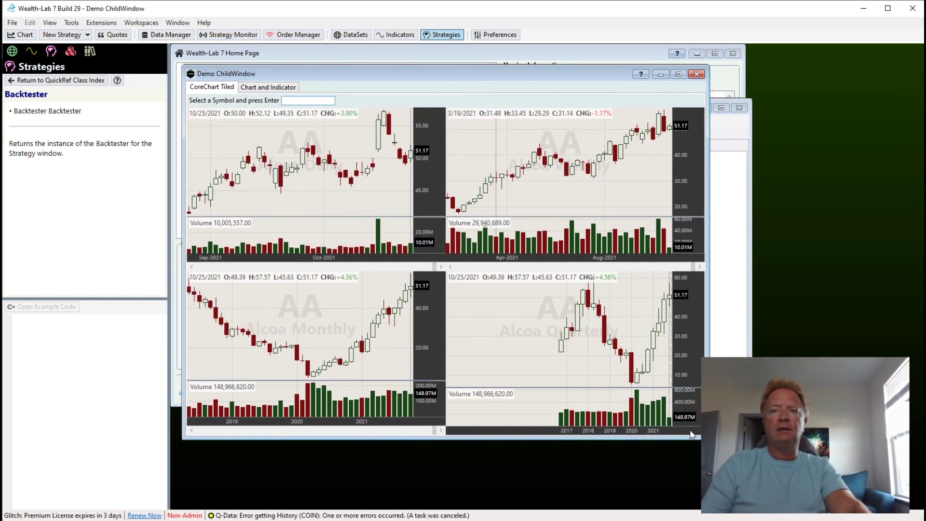
{"action": "left_click_drag", "start_coordinate": [711, 284], "coordinate": [825, 272]}
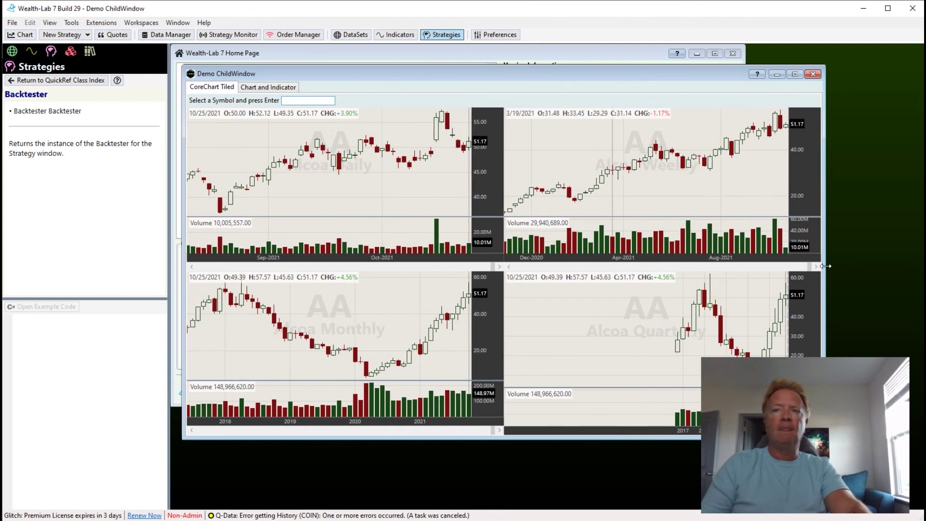
Load the AA chart in the demo's Chart and Indicator view and apply the Gaussian indicator to it
{"action": "left_click", "coordinate": [268, 87]}
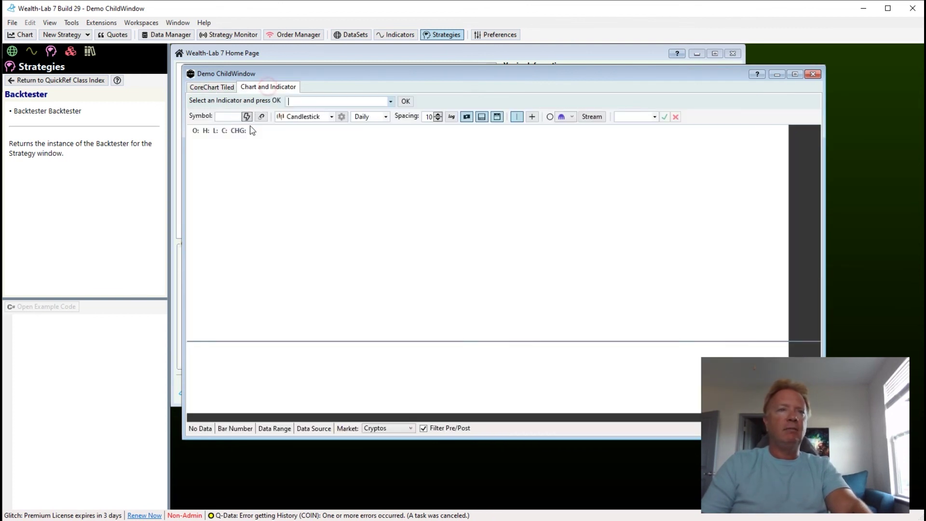
{"action": "left_click", "coordinate": [226, 117]}
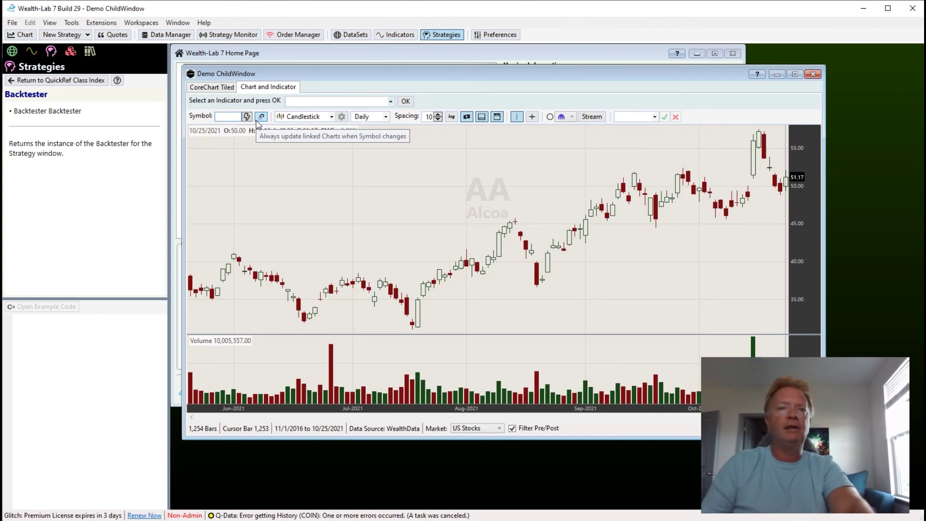
{"action": "left_click", "coordinate": [390, 101]}
{"action": "left_click_drag", "start_coordinate": [395, 124], "coordinate": [391, 182]}
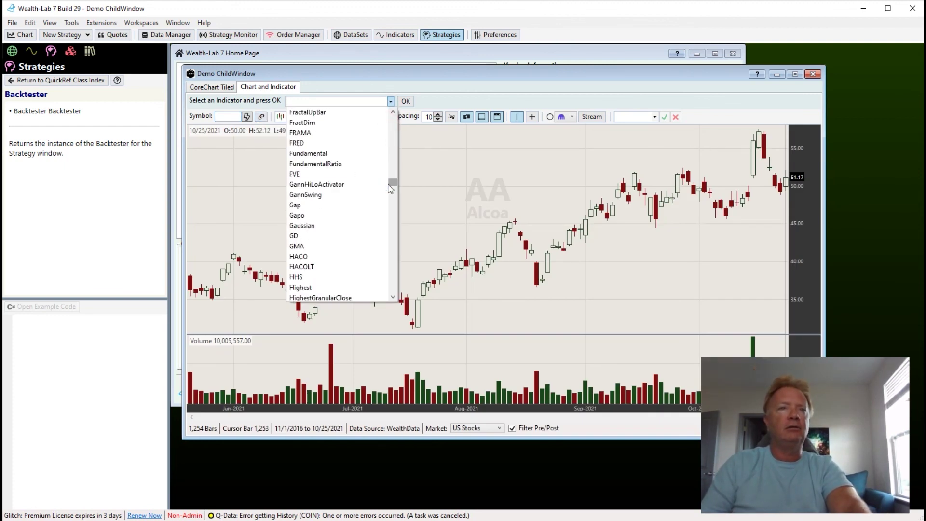
{"action": "left_click", "coordinate": [320, 225]}
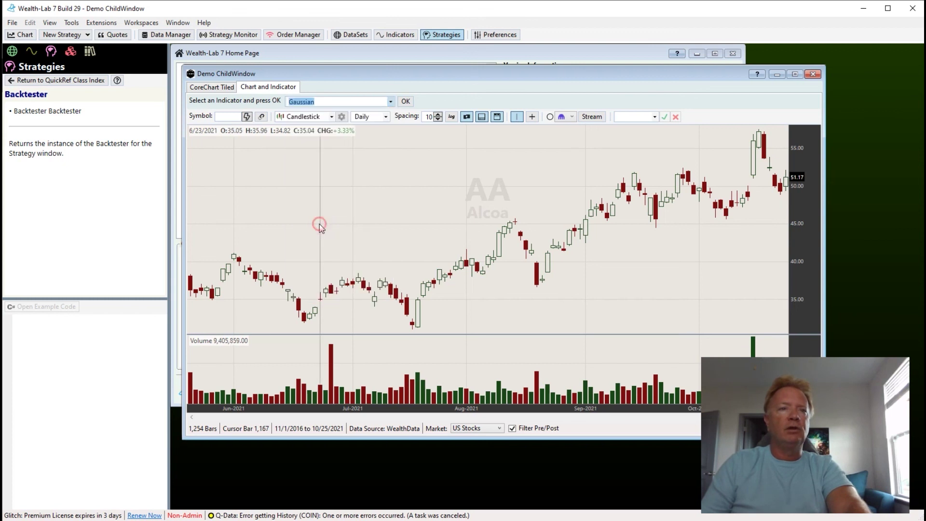
{"action": "left_click", "coordinate": [405, 101]}
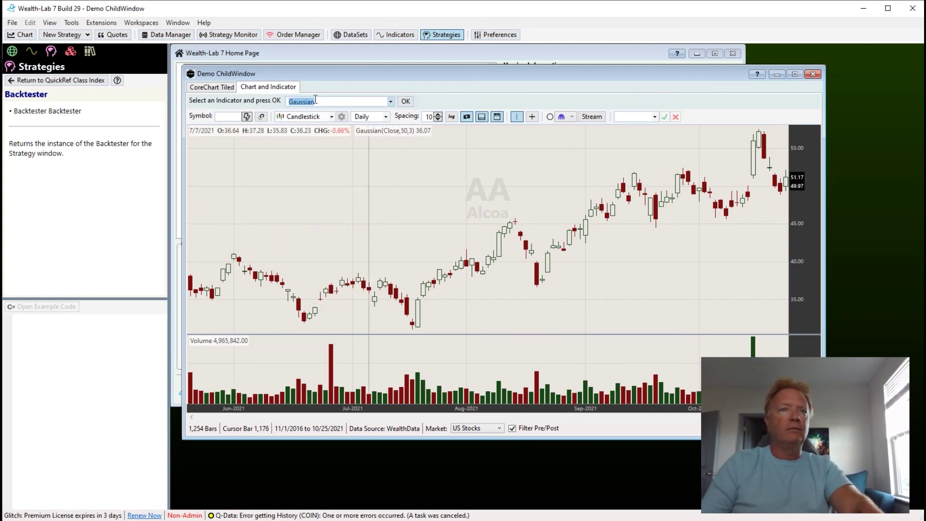
Change the chart's symbol to BA and view its earlier bars with the Gaussian line
{"action": "left_click", "coordinate": [228, 117]}
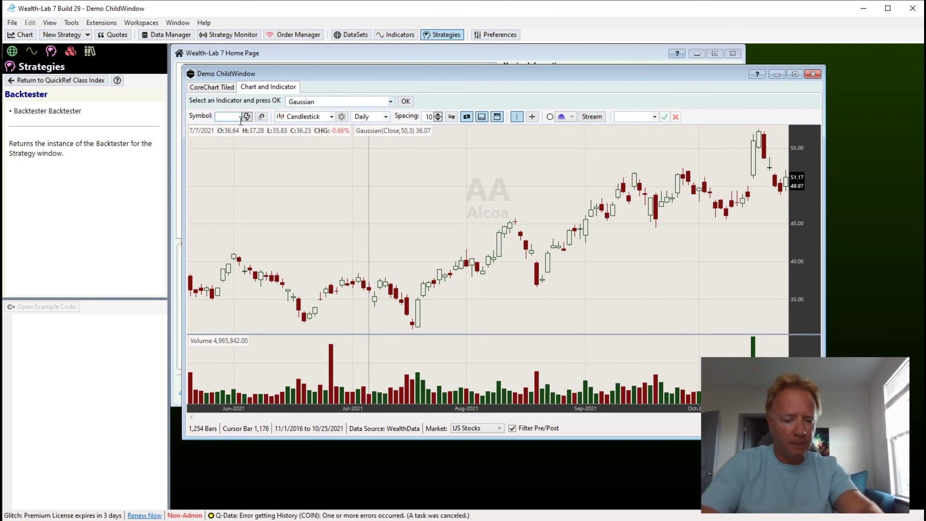
{"action": "type", "text": "BA"}
{"action": "key", "text": "Return"}
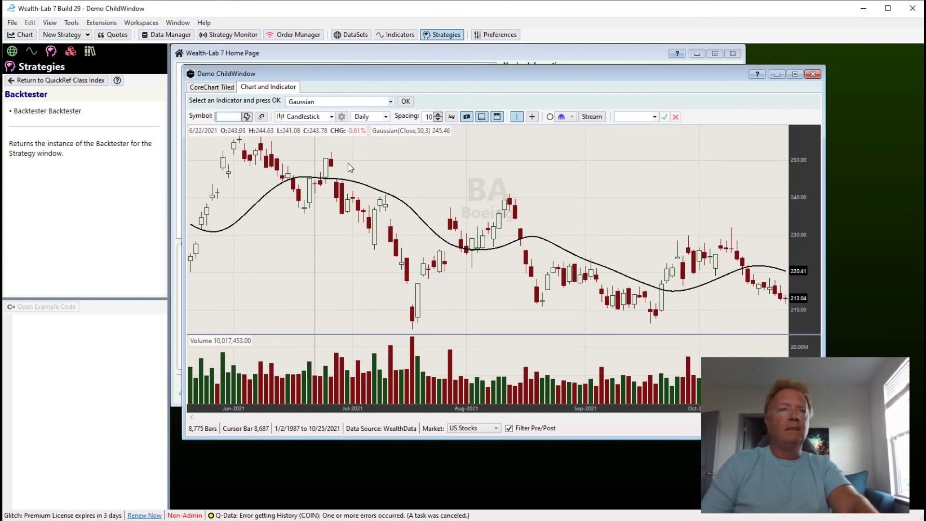
{"action": "left_click_drag", "start_coordinate": [337, 161], "coordinate": [471, 168]}
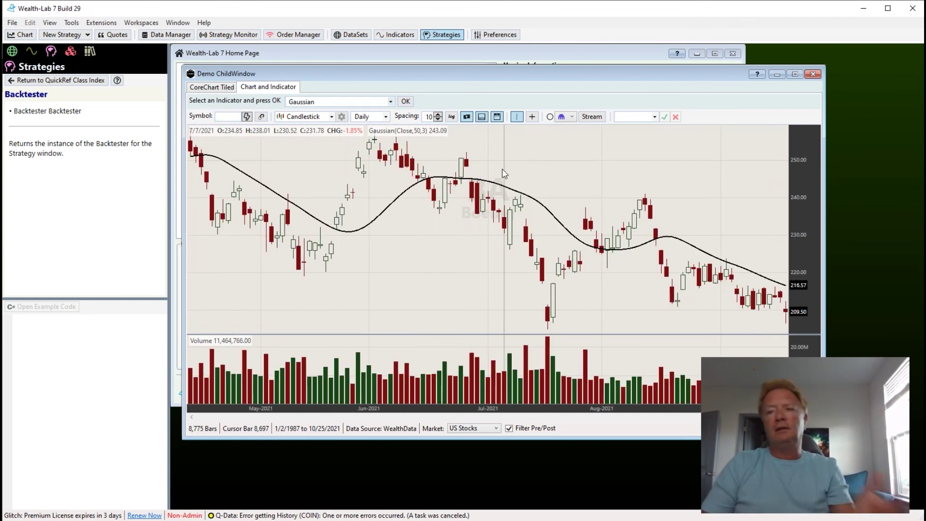